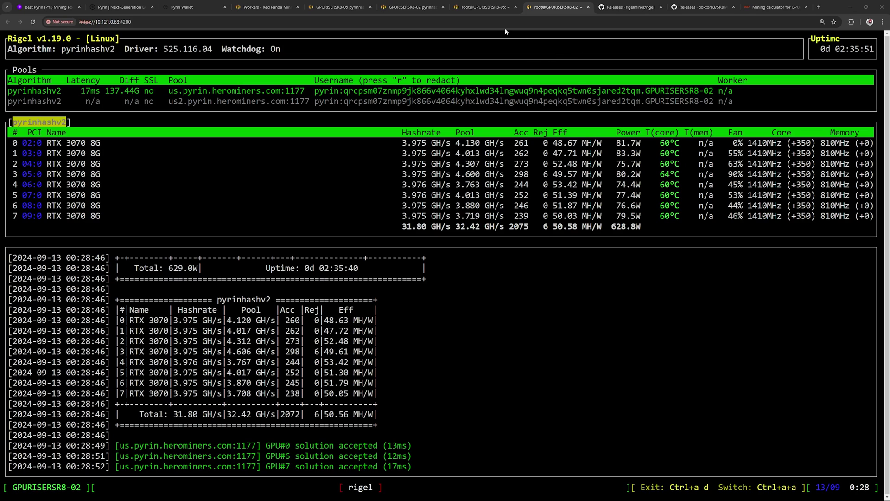
- Review the GPURISERSR8-02 worker's GPU stats, the remote rig's display adapters and the Rigel 1.19.0 release notes
click(408, 4)
mouse_move(113, 70)
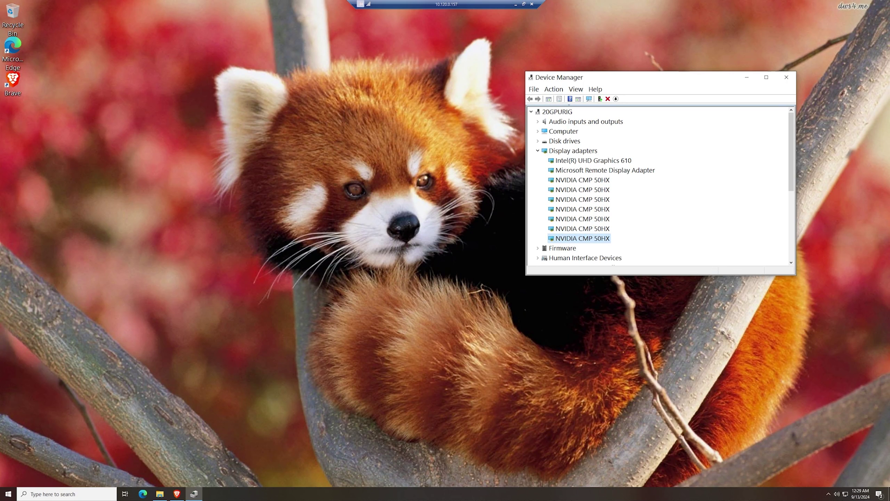
click(516, 4)
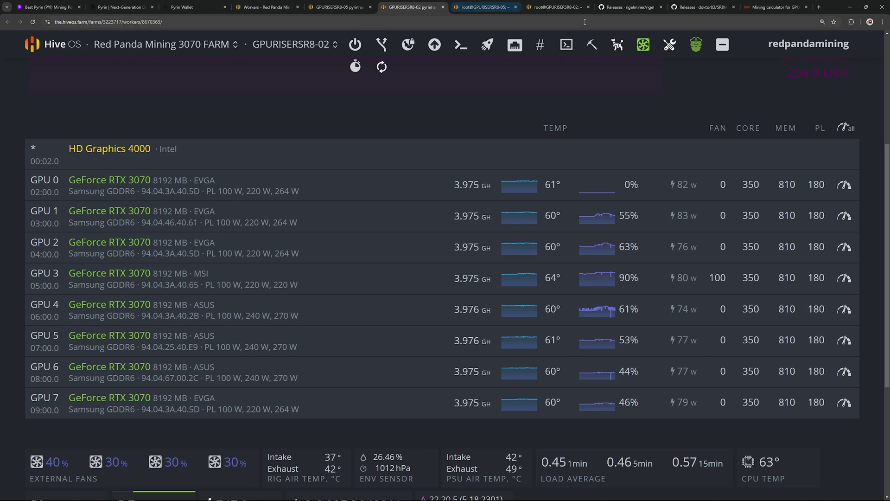
click(621, 8)
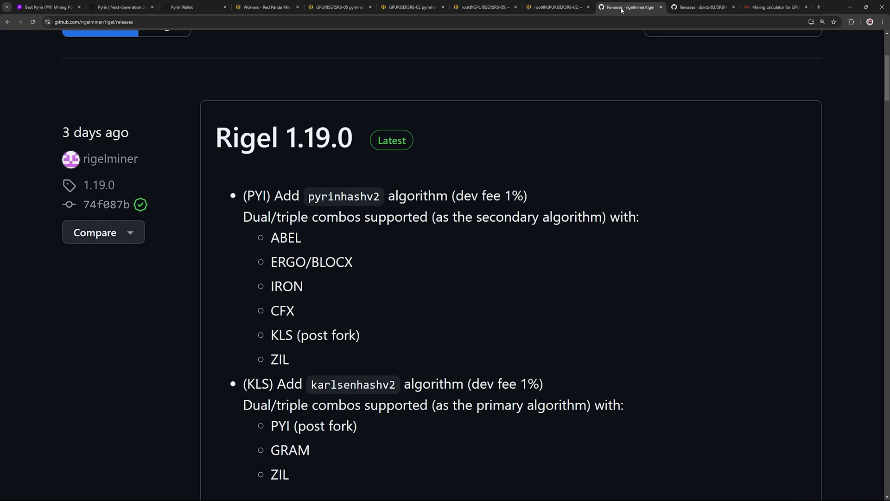
- Read the SRBMiner-MULTI v2.6.4 release notes, highlighting the 'pyrinhashv2' algorithm name
click(682, 5)
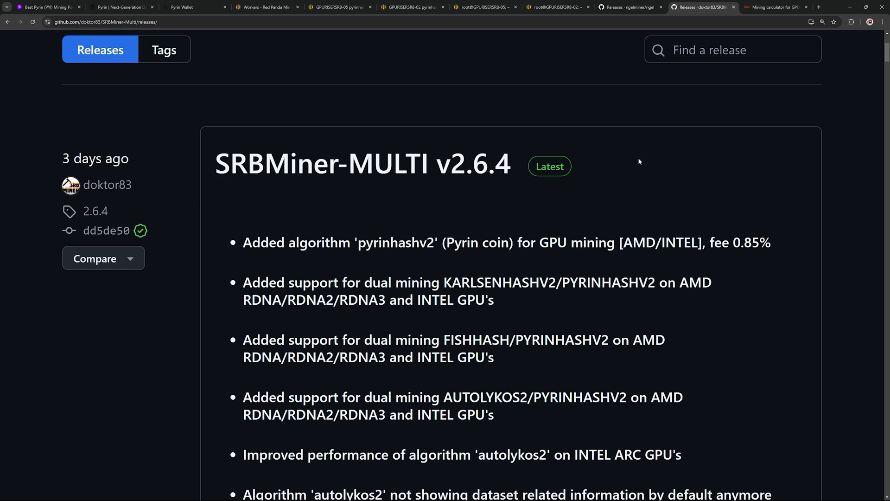
drag(442, 243, 357, 264)
click(357, 264)
drag(440, 282, 563, 282)
mouse_move(436, 243)
mouse_down()
mouse_move(350, 244)
mouse_move(438, 246)
mouse_up()
click(360, 247)
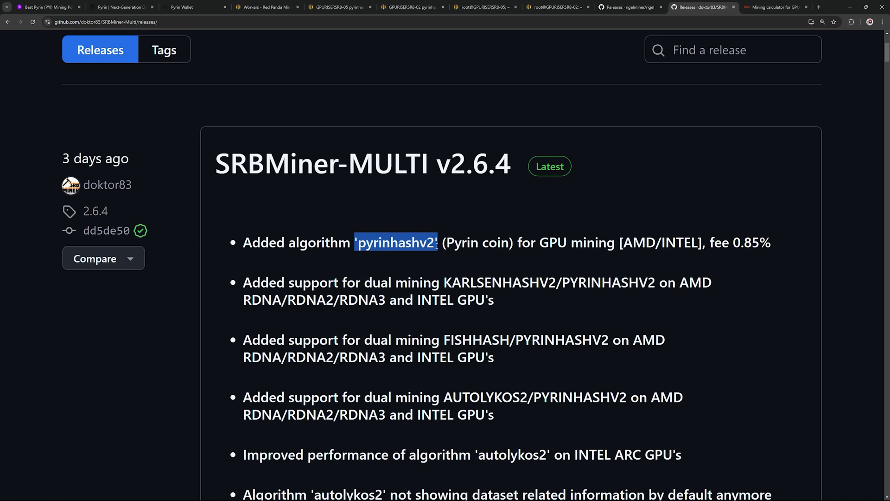
click(439, 241)
drag(438, 241, 355, 241)
- Check the remote rig's display adapters, the GPURISERSR8-05 worker's stats and the HeroMiners Pyrin pool page
click(410, 6)
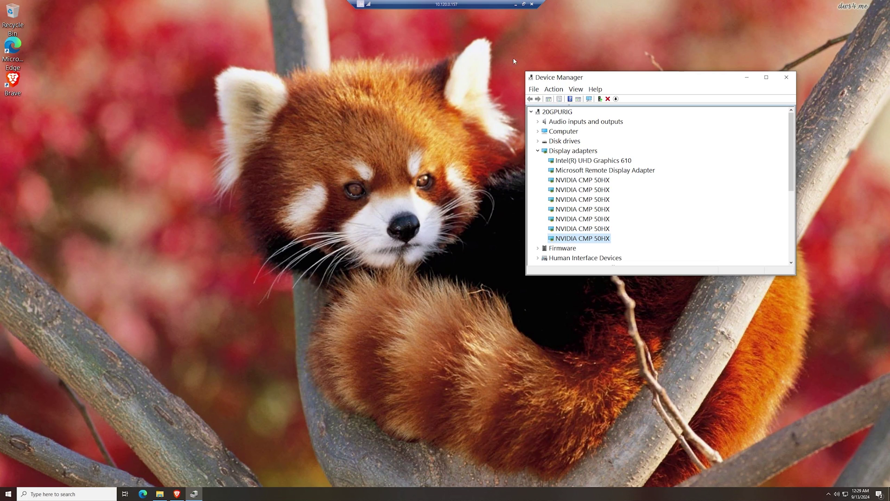
click(516, 5)
click(338, 7)
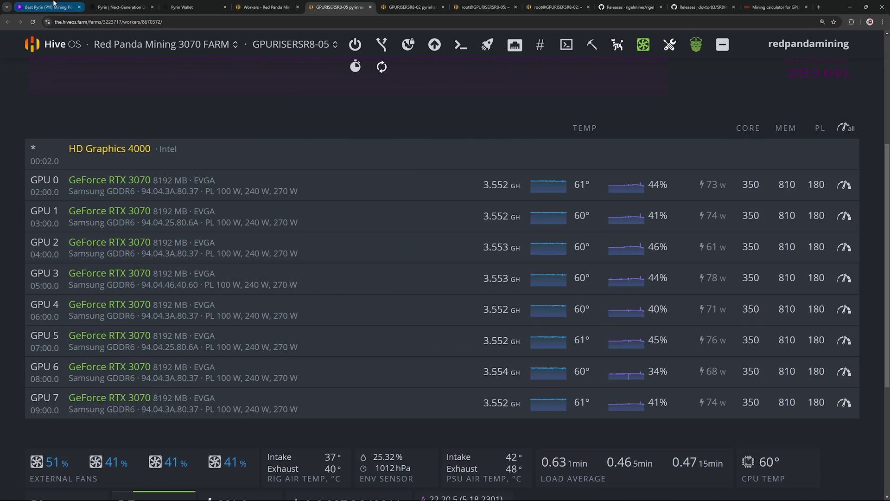
click(54, 4)
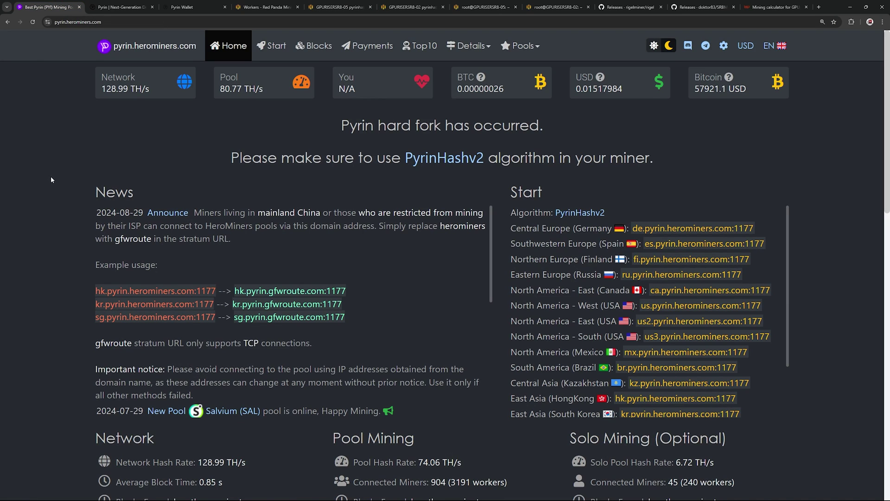
- View the Pyrin project site's wallet and mining links, and copy Account 1's address in the Pyrin web wallet
key(ctrl+Tab)
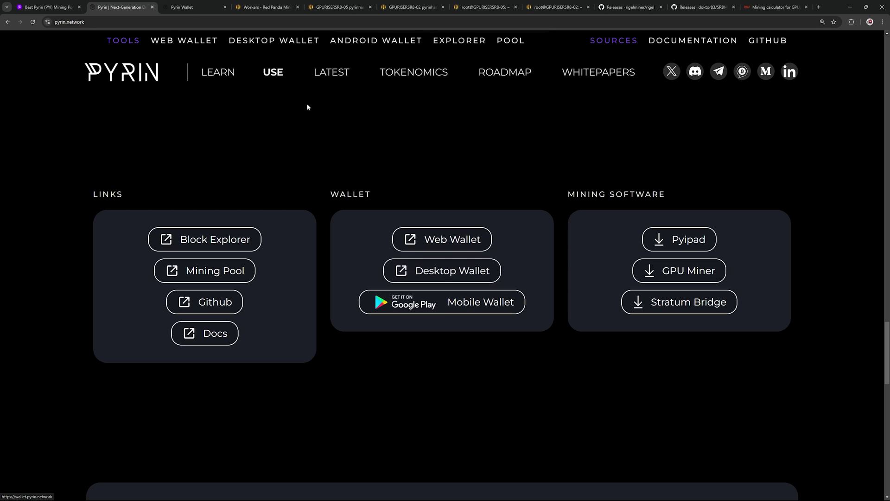
click(187, 6)
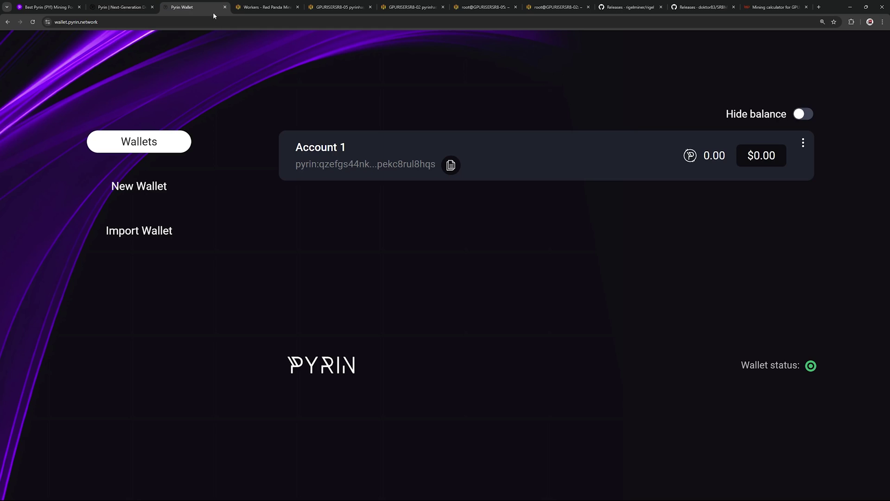
click(52, 23)
click(387, 260)
click(452, 167)
- Start a new wallet in the Hive OS farm's wallets and choose PYI as its coin
click(259, 10)
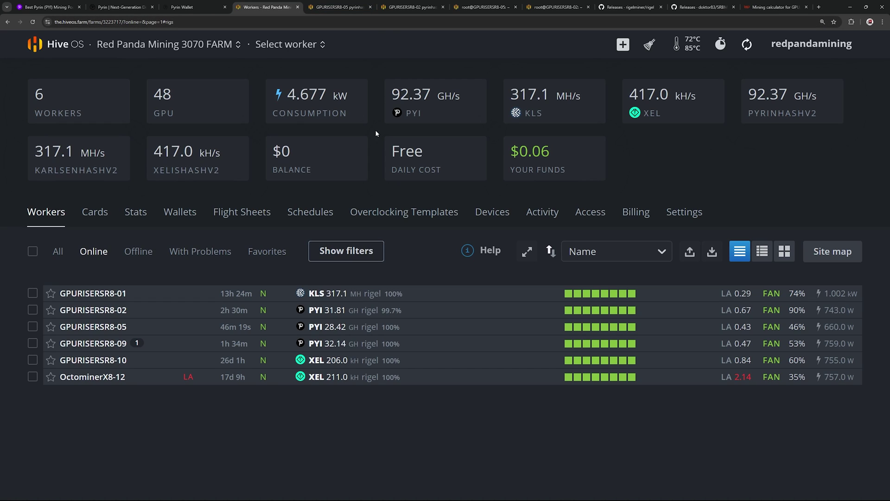
click(179, 214)
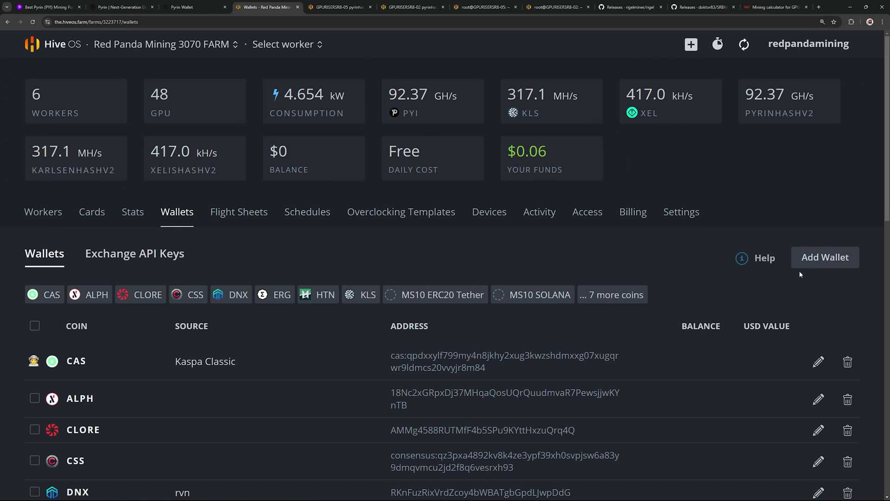
click(815, 259)
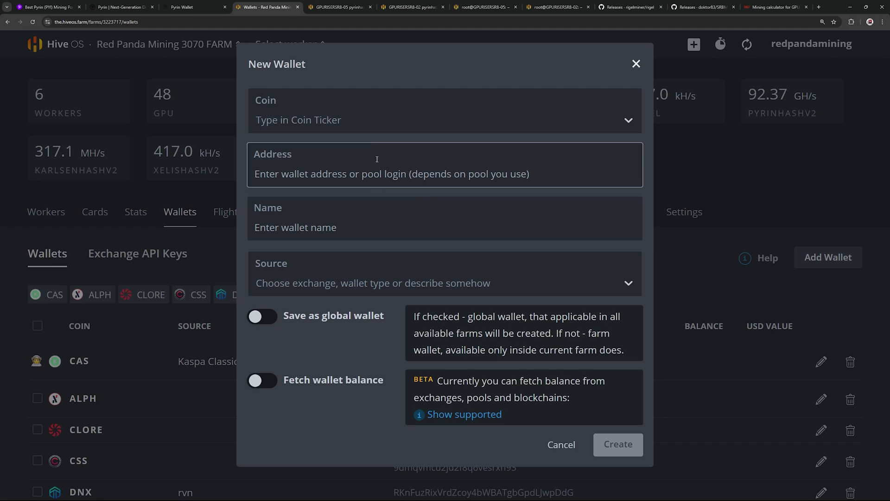
click(351, 122)
text(py)
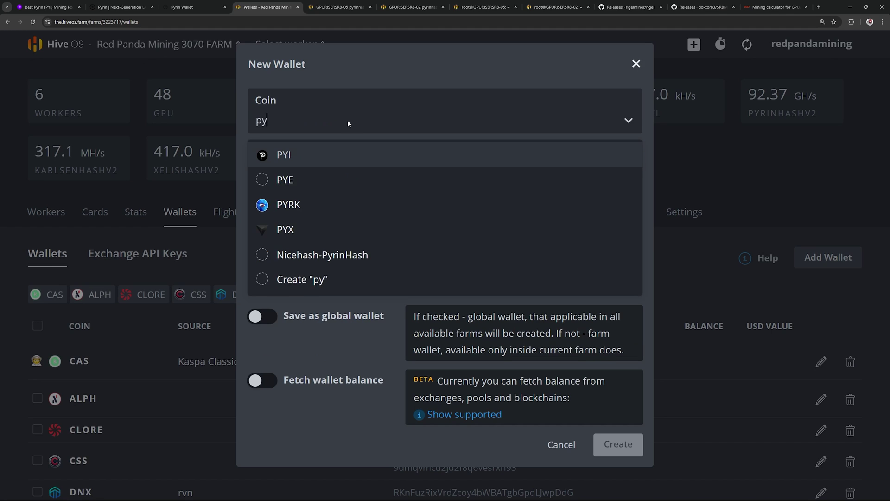
text(i)
click(290, 159)
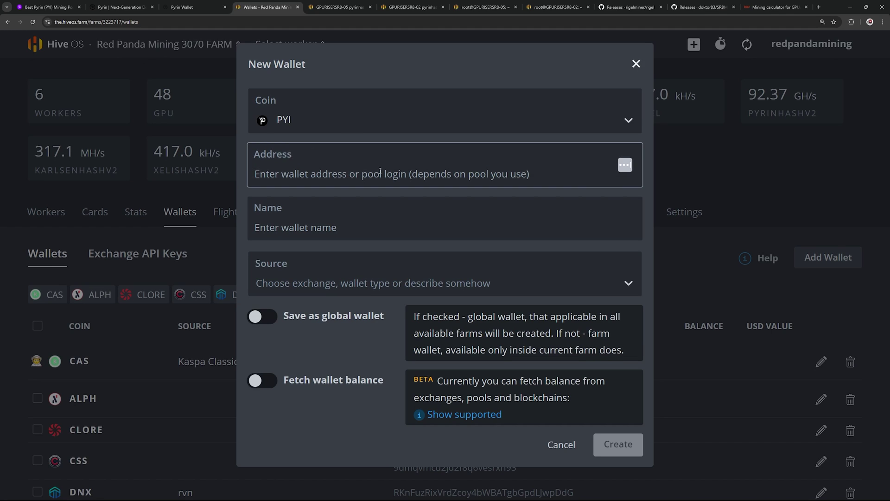
- Copy Account 1's address from the Pyrin web wallet and paste it as the new wallet's address
click(186, 7)
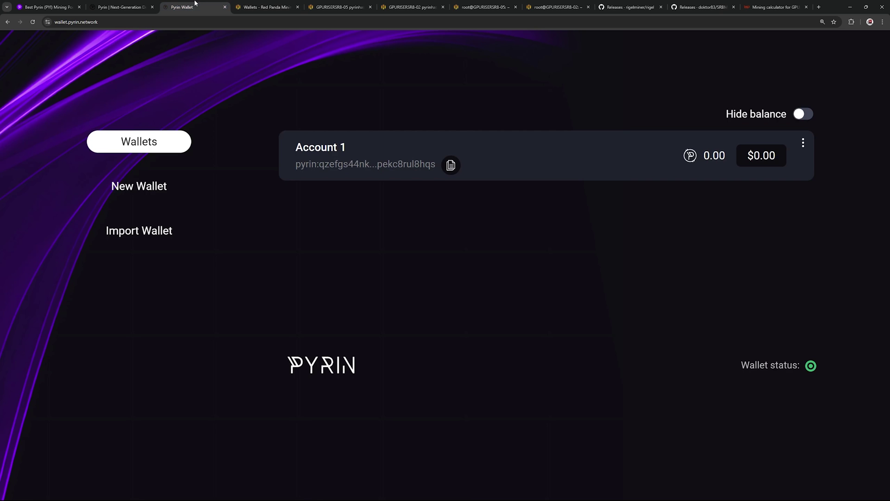
click(447, 168)
click(263, 8)
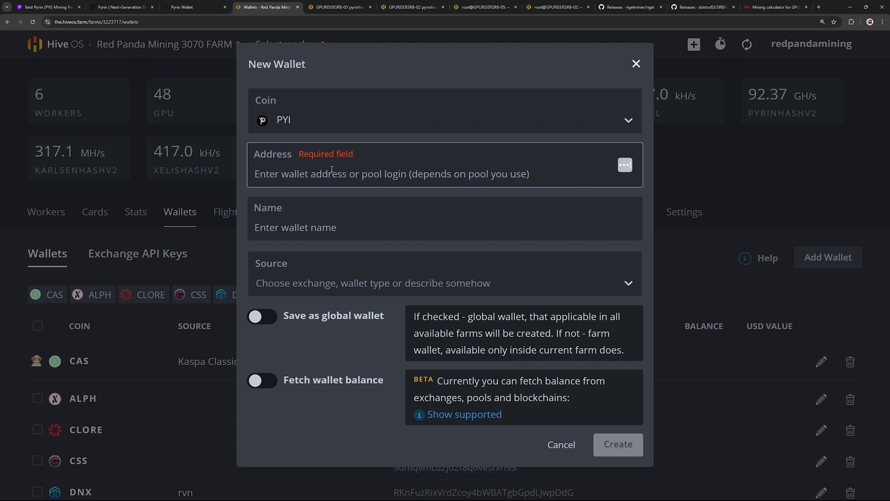
key(ctrl+v)
- Name the new wallet rpmtestpyrin and create it
click(270, 228)
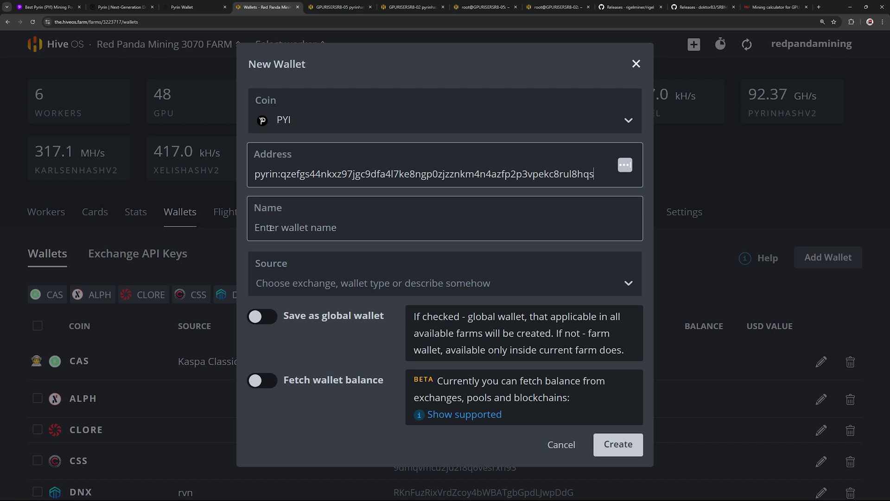
click(269, 227)
text(rpmtestpyrin)
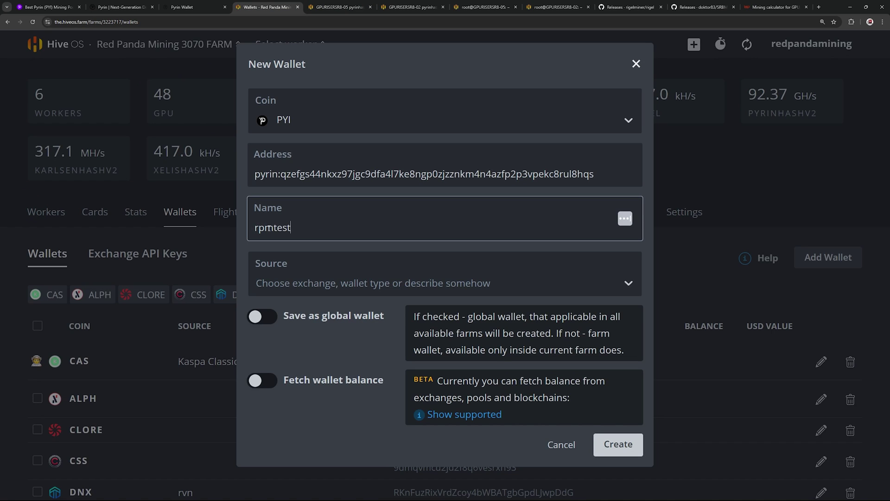
click(618, 445)
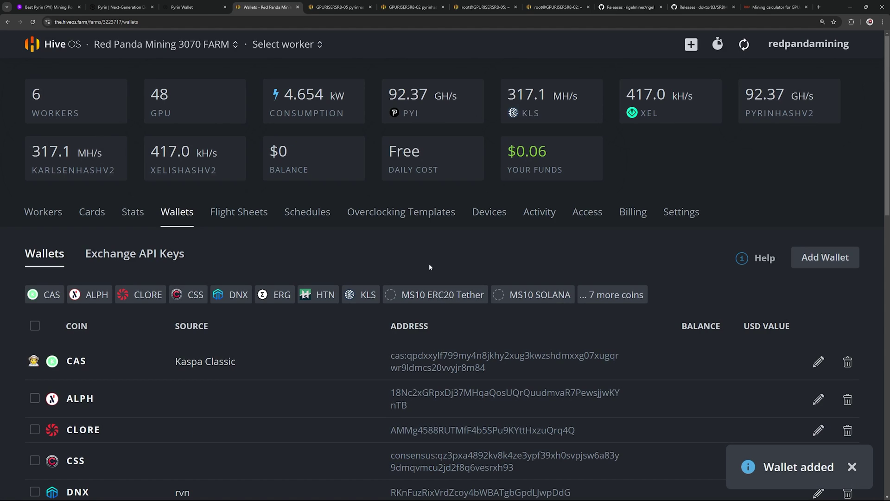
- Start a new flight sheet with PYI as the coin and rpmtestpyrin as the wallet
click(253, 221)
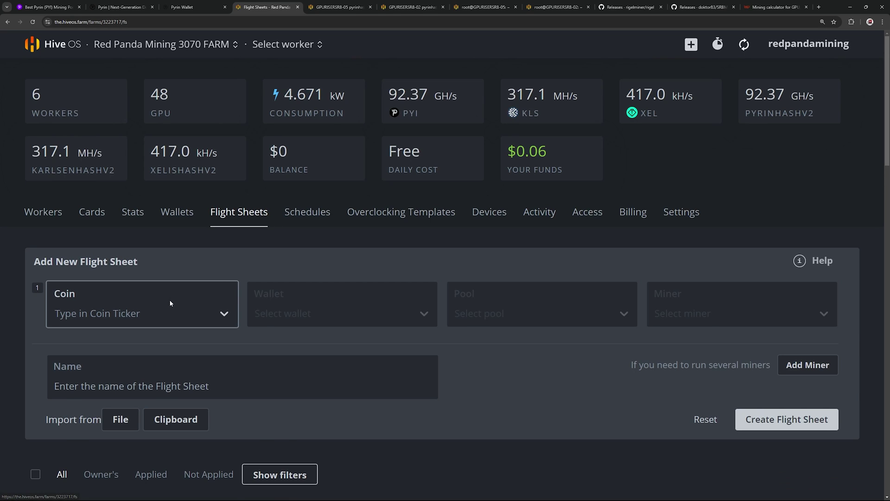
click(170, 297)
text(pyi)
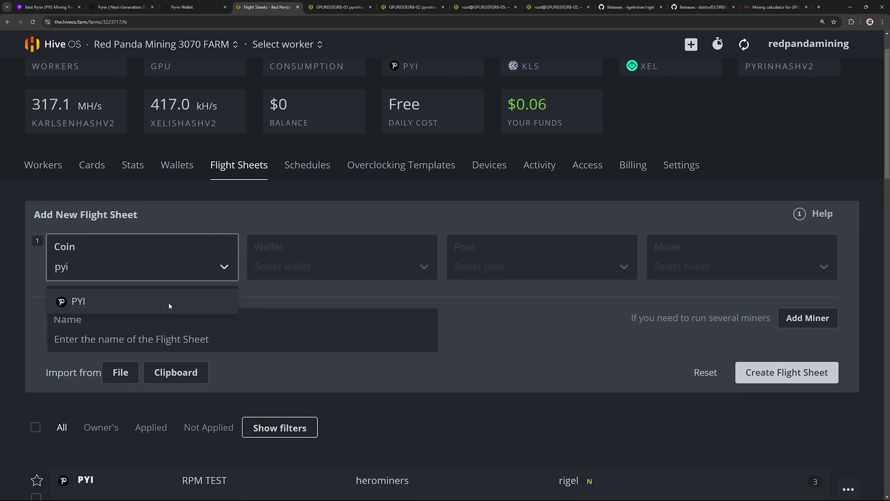
click(168, 302)
click(357, 275)
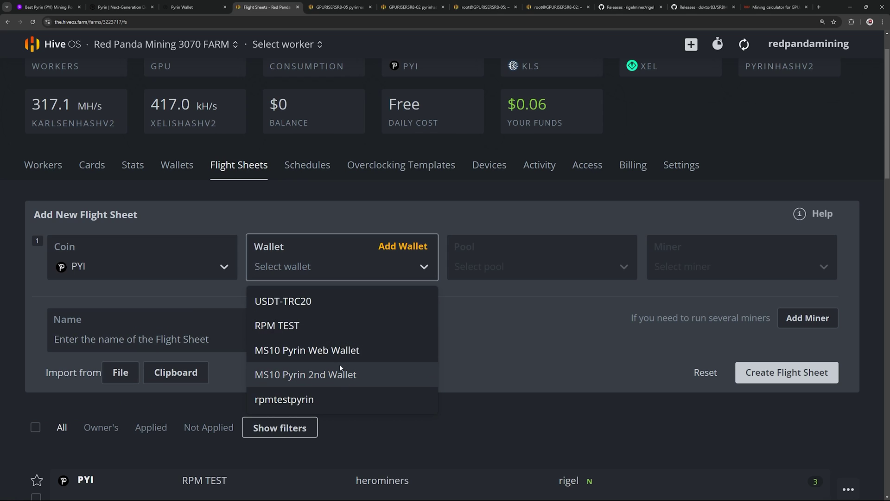
click(285, 401)
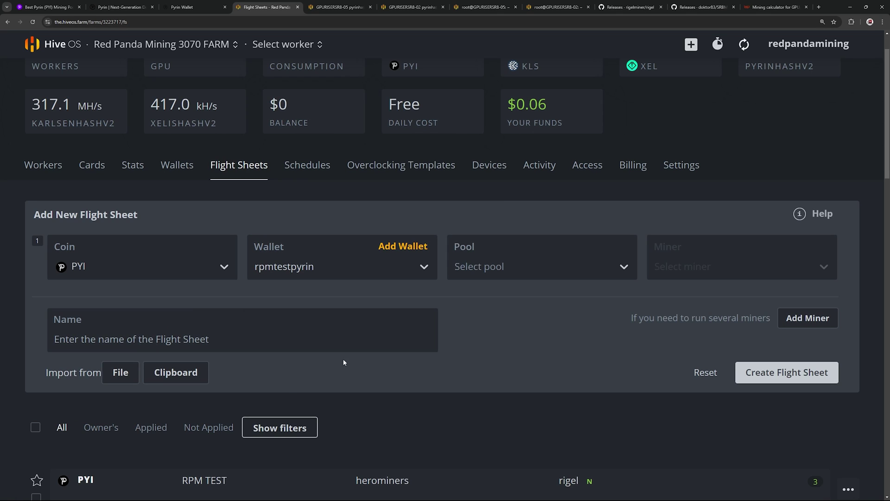
- Choose the herominers pool for the flight sheet and select its USA (West) and USA (East) servers
click(513, 269)
scroll(477, 389, down, 3)
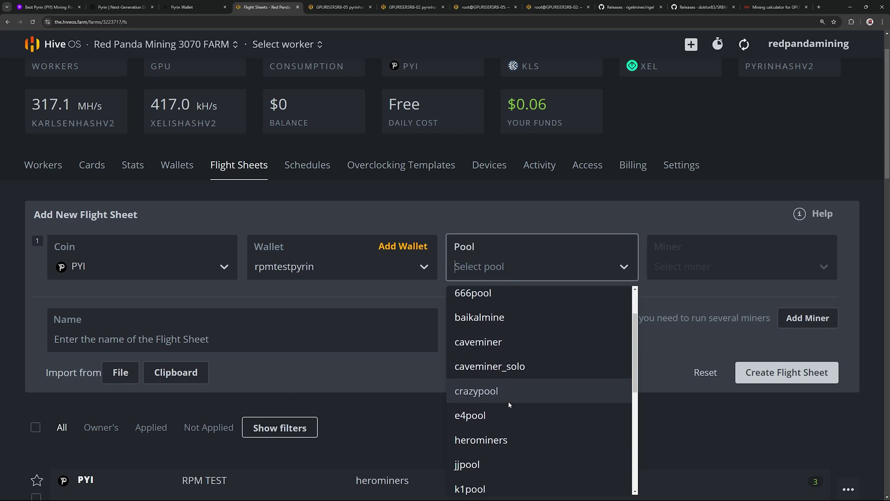
click(488, 363)
click(263, 208)
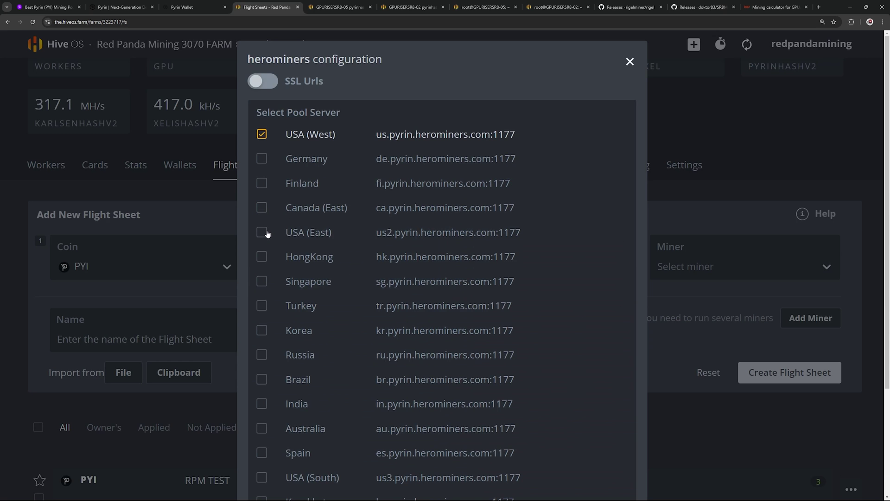
click(262, 234)
scroll(407, 207, down, 4)
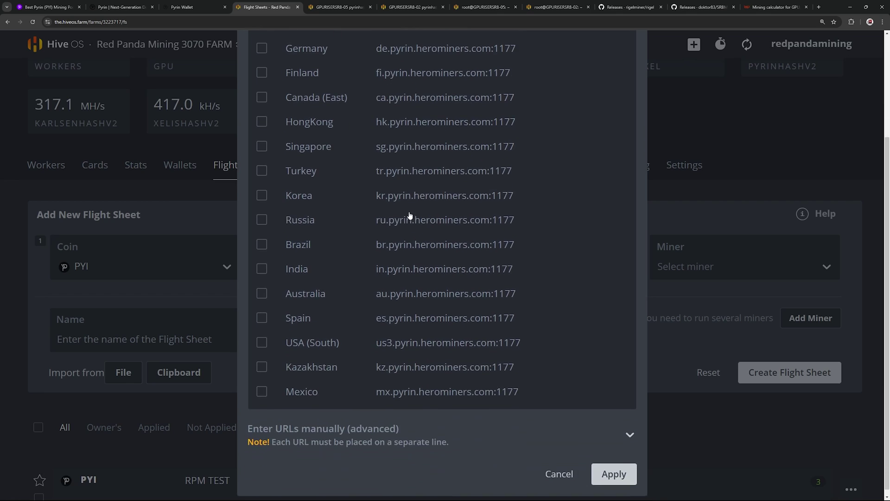
scroll(408, 211, up, 4)
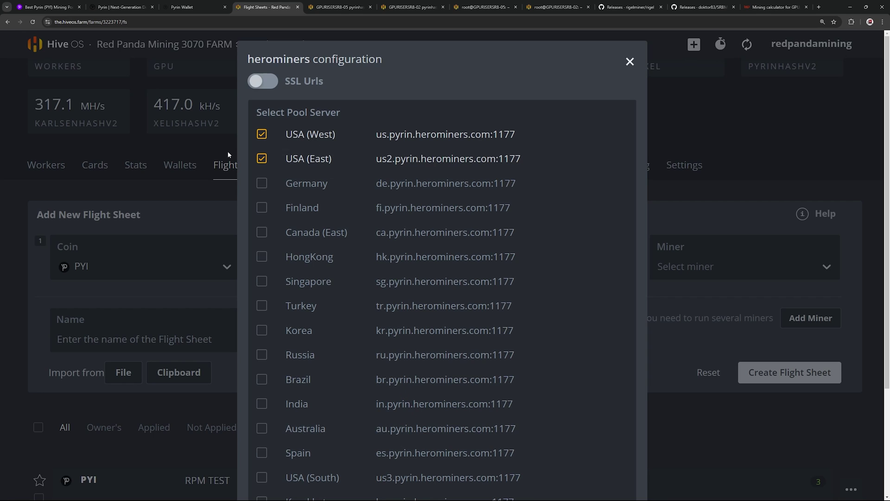
- Open Command Prompt, enlarge its text and ping us.pyrin.herominers.com to measure the pool latency
key(super+r)
text(cmd)
key(Return)
text(ping)
ctrl+scroll(313, 299, up, 4)
text(us.pyrin.herominers.com)
key(Return)
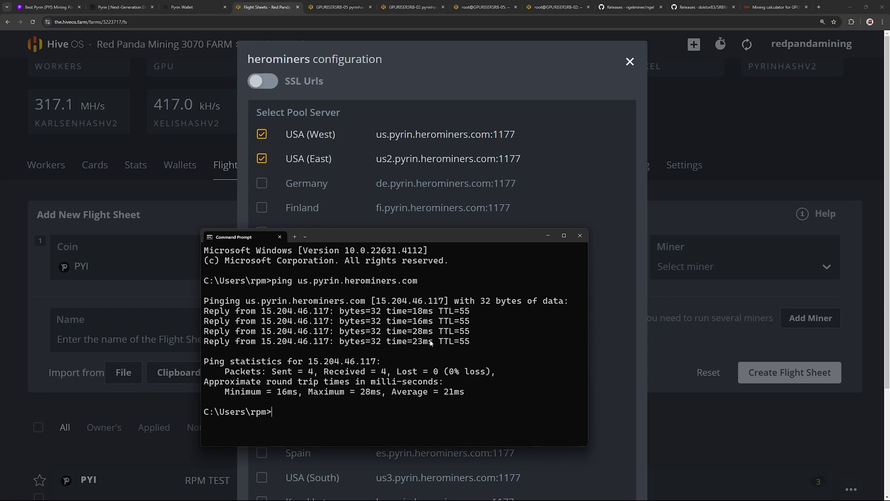
- Ping br.pyrin.herominers.com and compare its latency with the US server's
text(ping)
drag(358, 242, 374, 123)
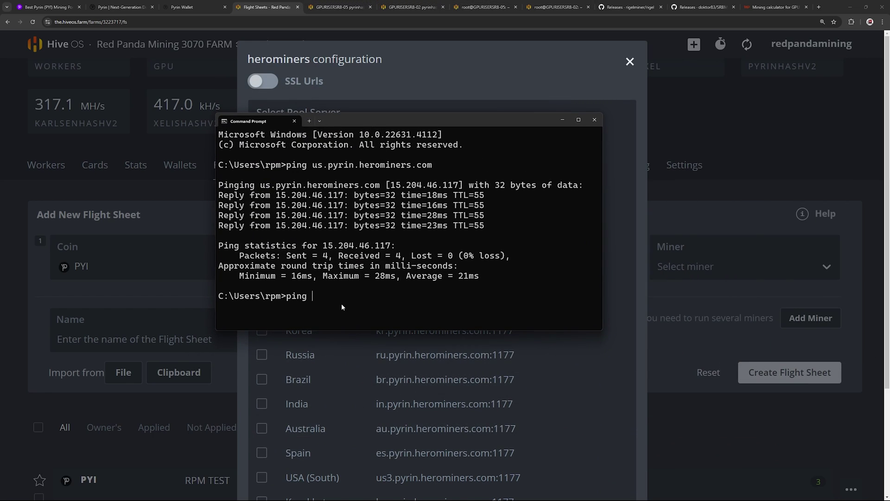
text(br.pyrin.herominers.com)
key(Return)
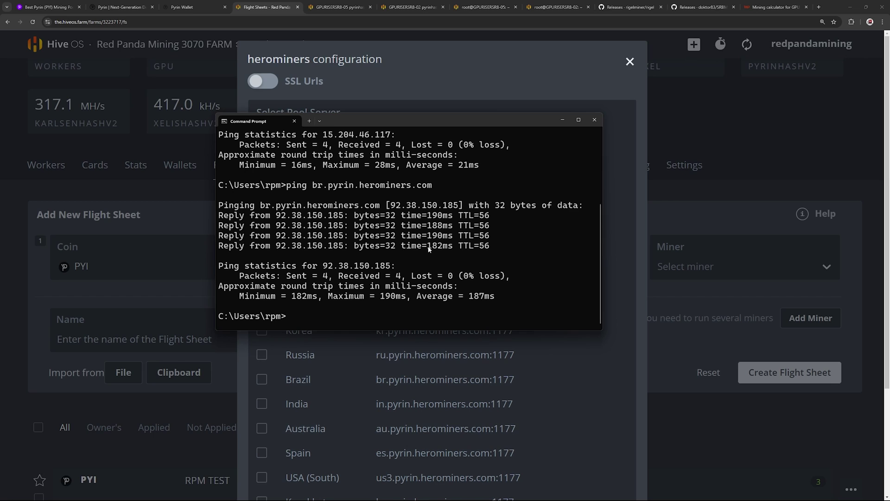
scroll(429, 249, up, 4)
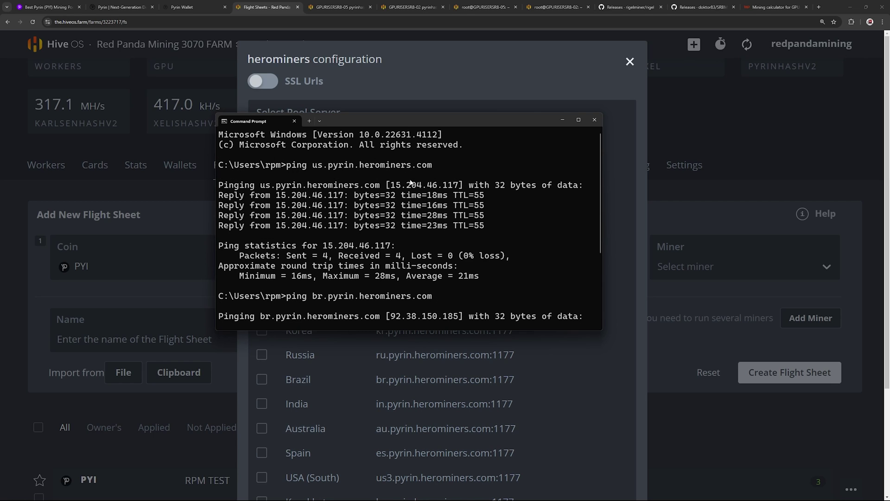
drag(368, 120, 386, 147)
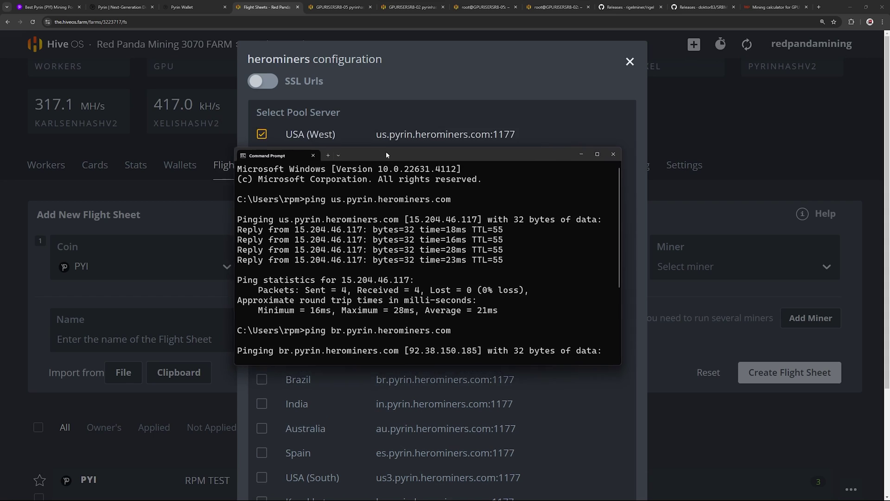
- Close Command Prompt and apply the herominers pool server configuration to the flight sheet
click(614, 147)
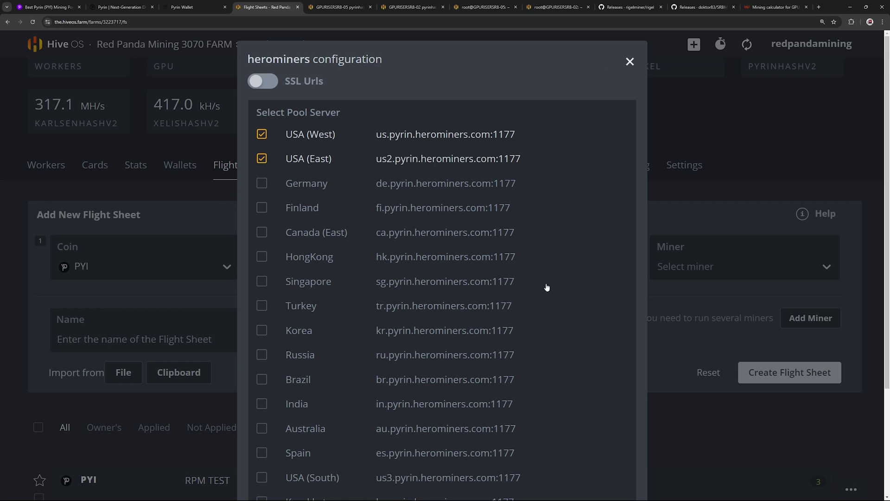
scroll(548, 301, down, 3)
click(611, 467)
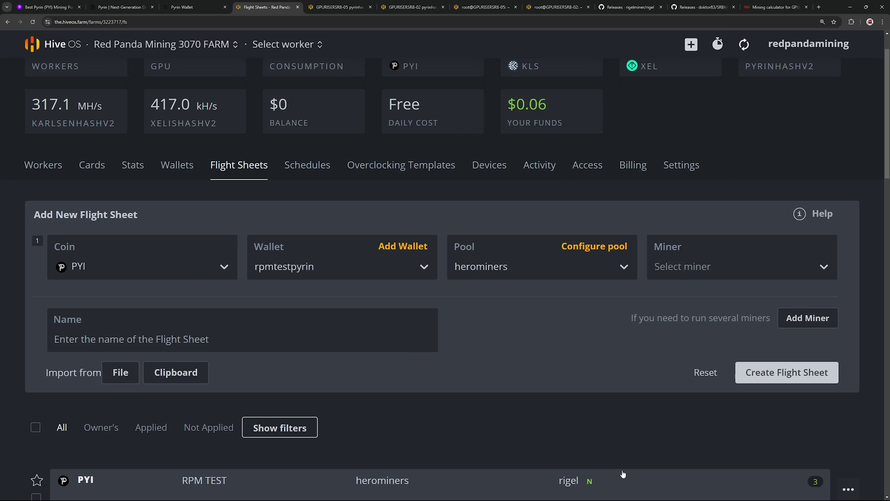
- Select Rigel Miner as the flight sheet's miner and set its hash algorithm to pyrinhashv2 in the miner configuration
click(740, 272)
text(r)
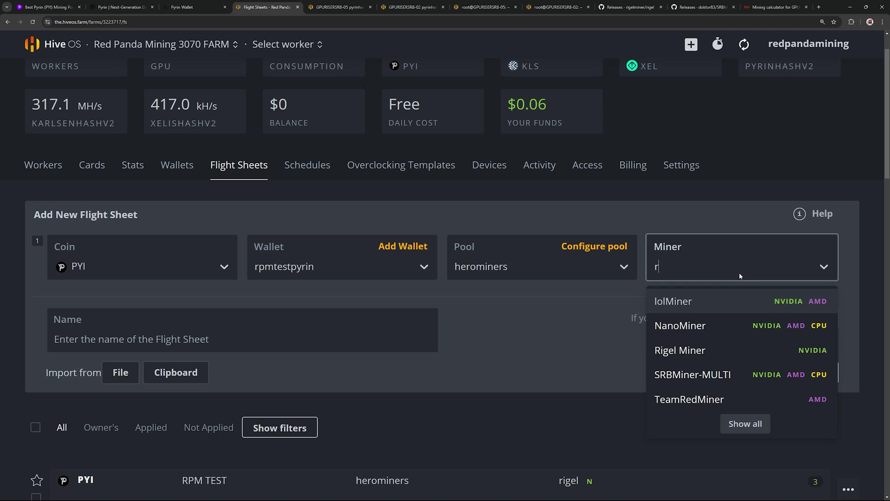
click(680, 350)
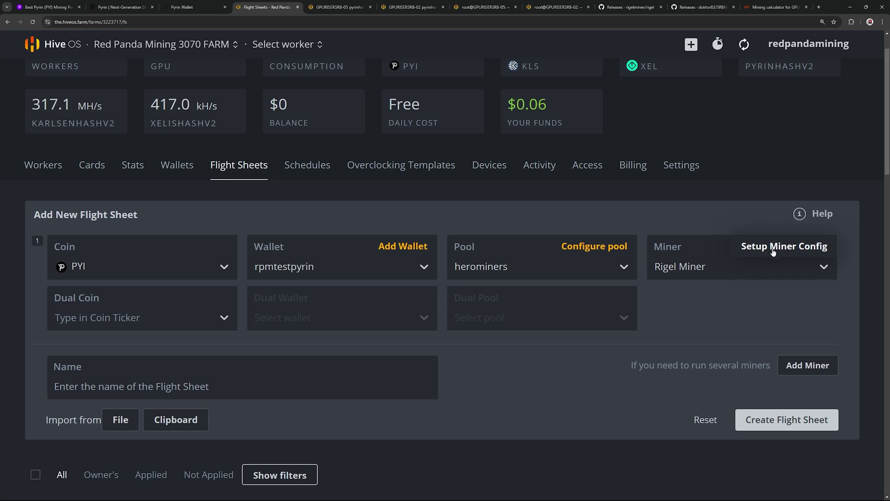
click(788, 253)
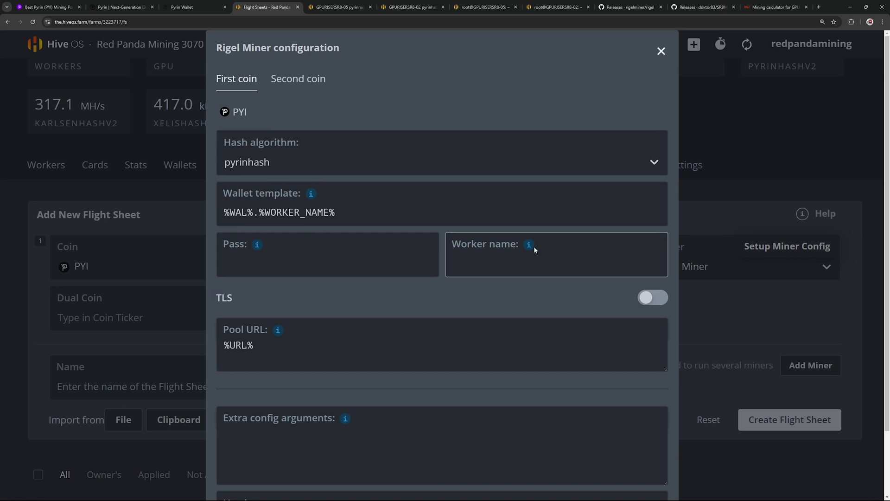
key(ctrl+minus)
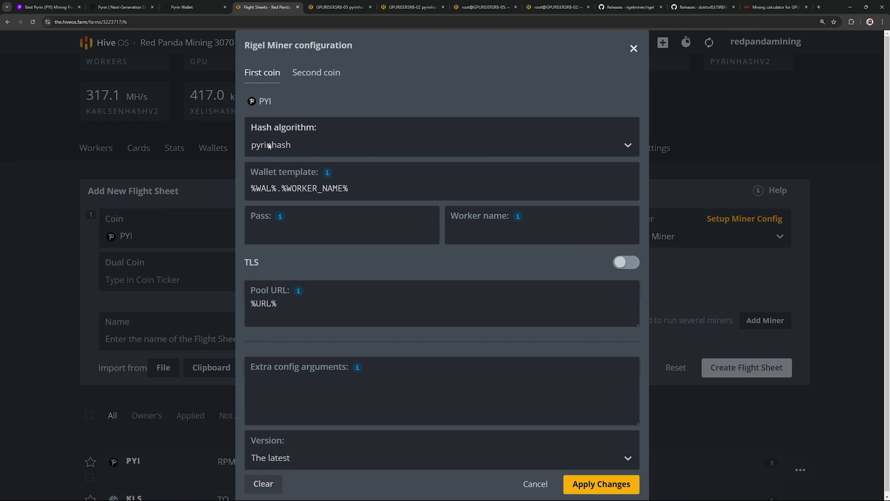
click(312, 145)
scroll(292, 255, down, 3)
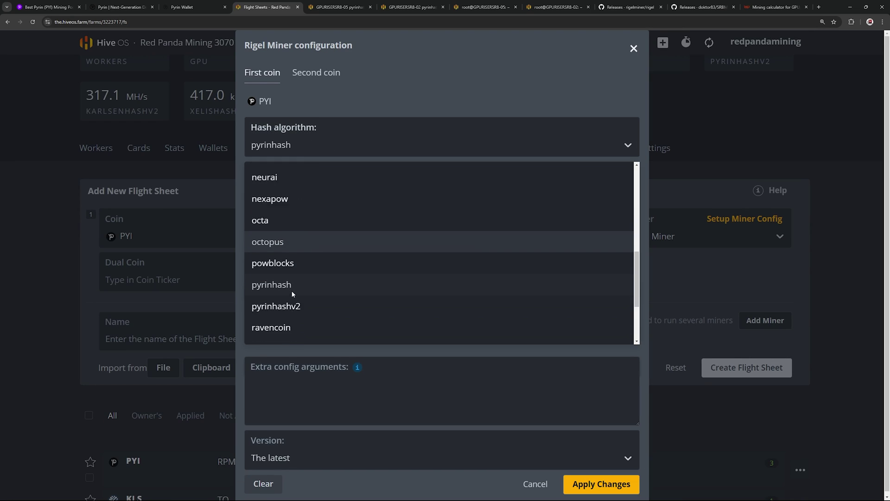
click(277, 245)
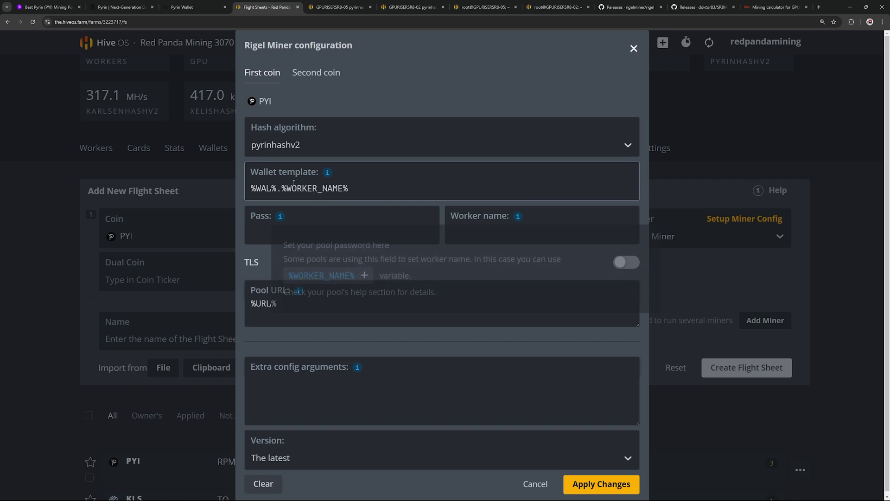
- Review the wallet template, pool URL and extra arguments, apply the Rigel Miner configuration and create the flight sheet
triple_click(340, 191)
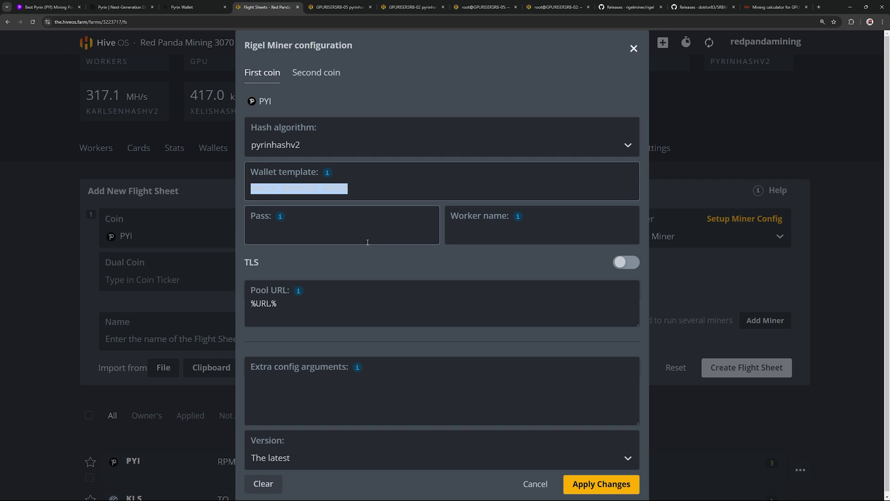
click(299, 305)
triple_click(296, 308)
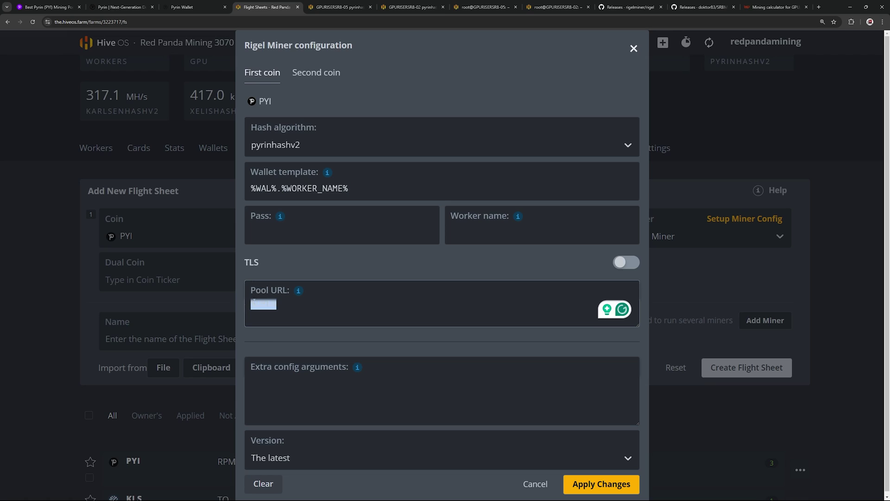
click(317, 315)
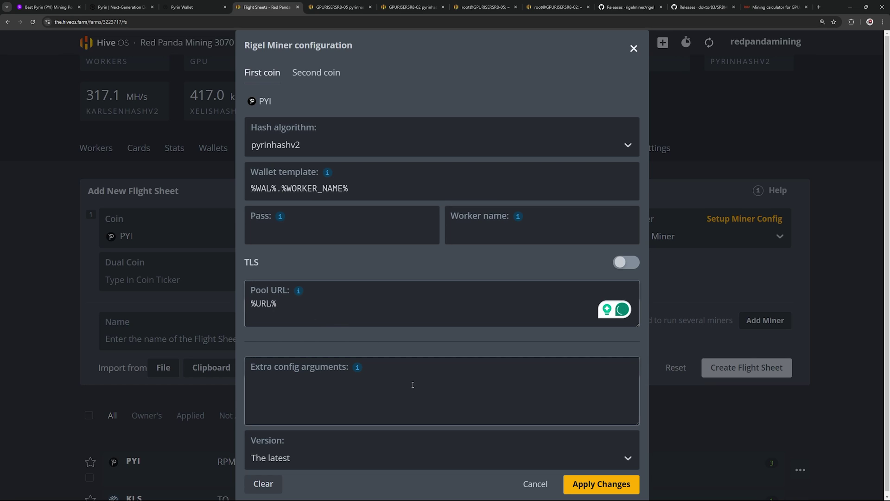
click(362, 377)
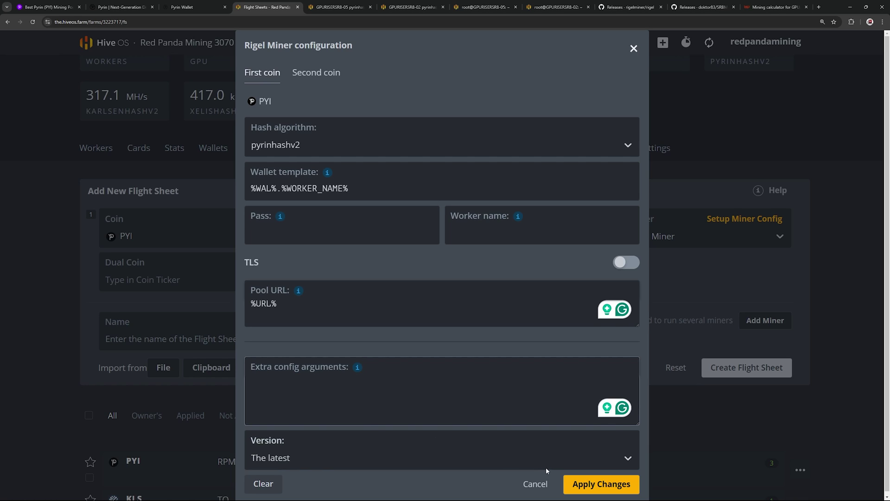
click(570, 482)
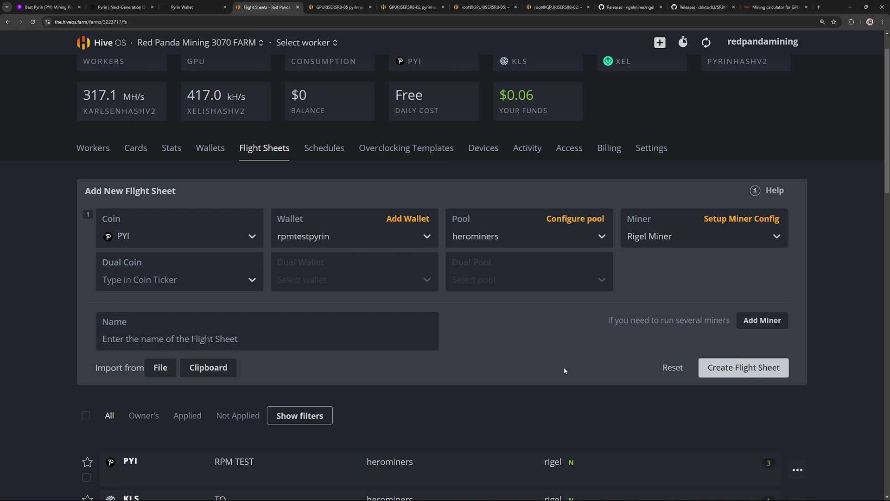
click(729, 370)
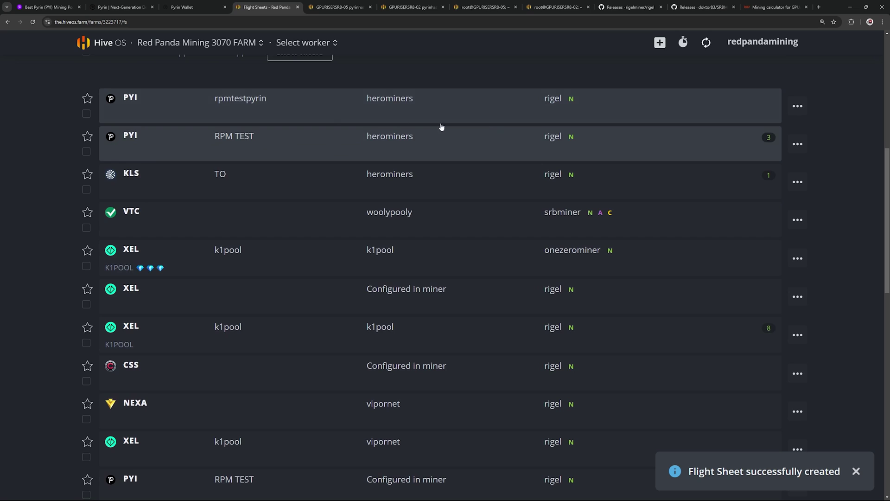
- Open worker GPURISERSR8-10 from the farm's worker list and bring up its Hive OS upgrade options
scroll(321, 219, up, 7)
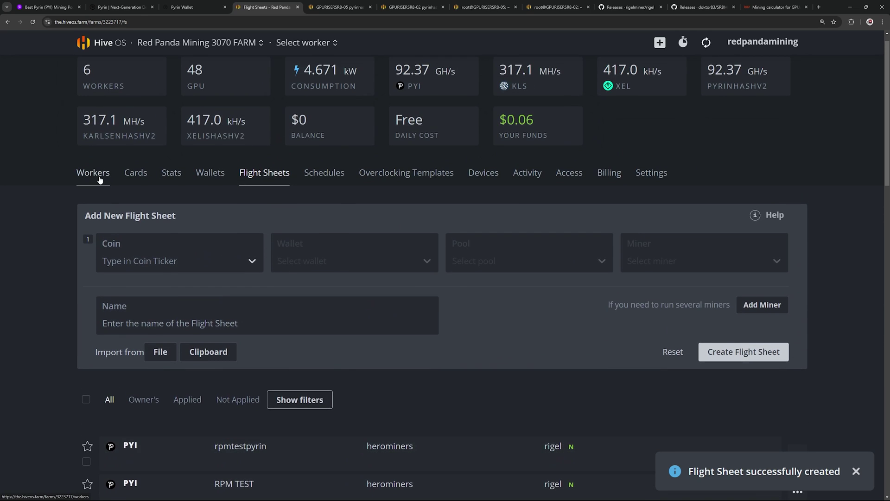
click(108, 183)
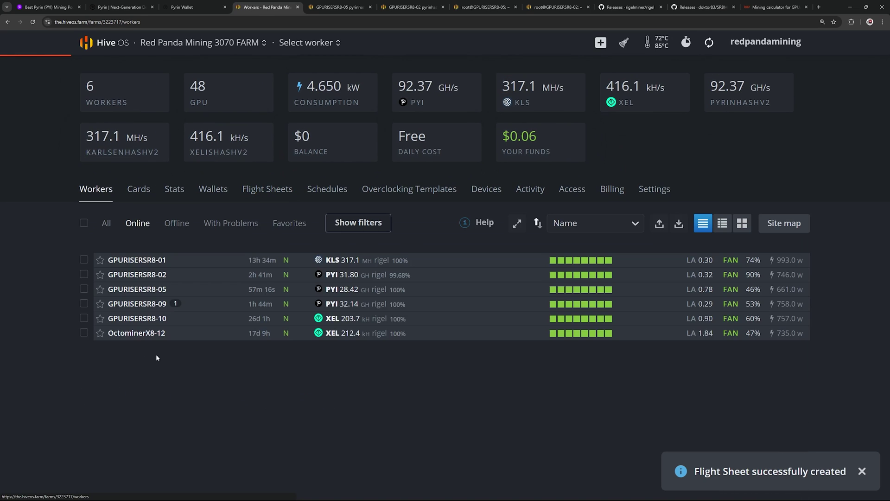
click(148, 321)
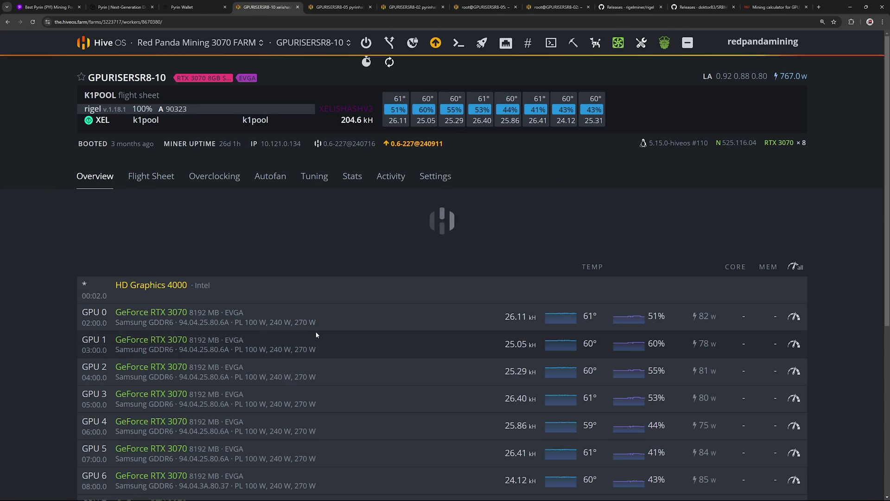
click(409, 144)
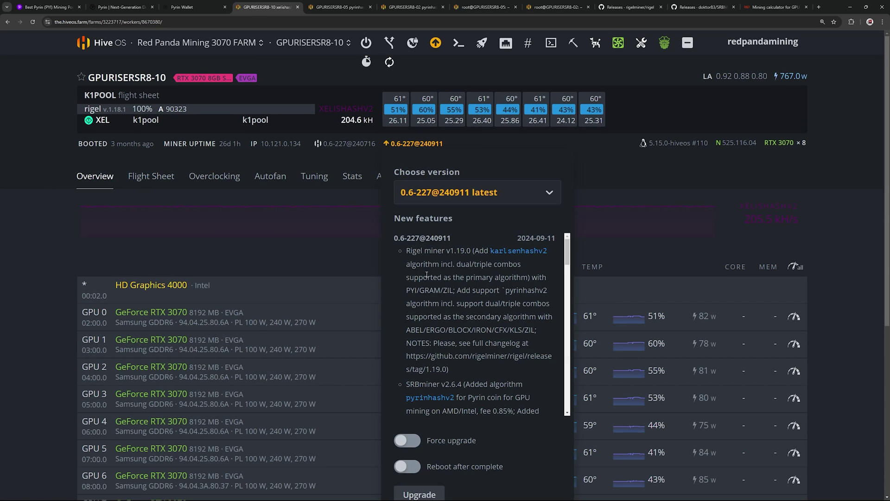
- Read the 0.6-227@240911 release notes for pyrinhashv2 support in Rigel miner and SRBminer
drag(420, 253, 471, 253)
click(478, 277)
scroll(436, 312, down, 2)
drag(427, 314, 491, 316)
click(491, 316)
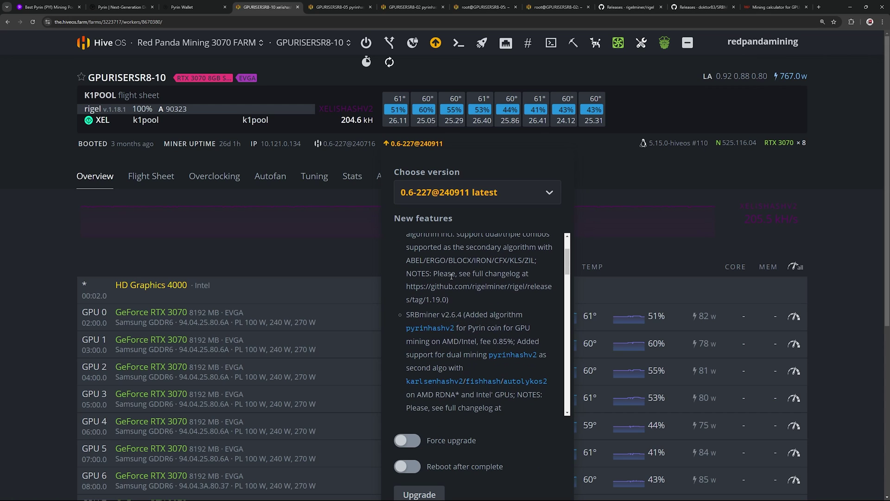
scroll(452, 282, down, 2)
scroll(474, 303, down, 1)
scroll(447, 274, up, 1)
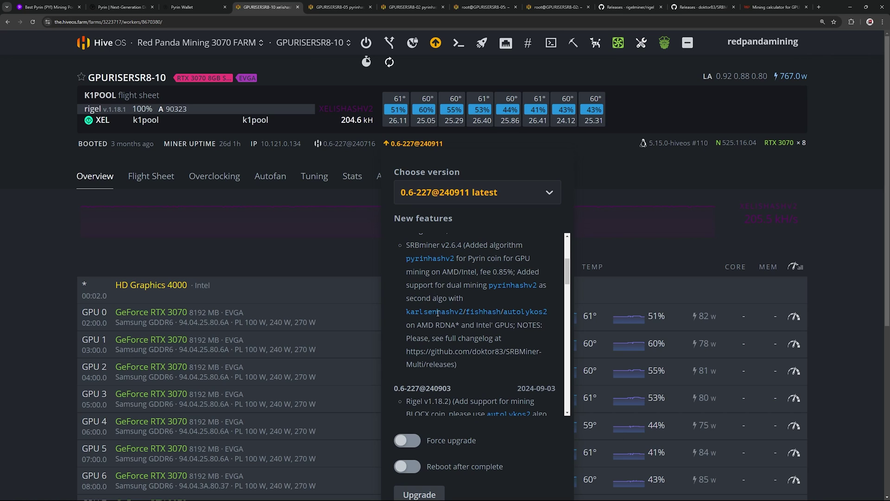
scroll(454, 269, down, 3)
scroll(452, 279, up, 7)
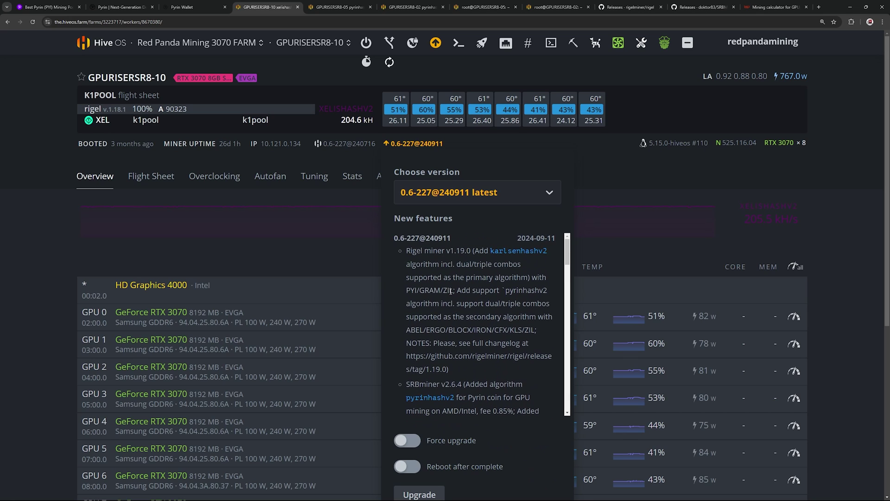
scroll(448, 327, down, 3)
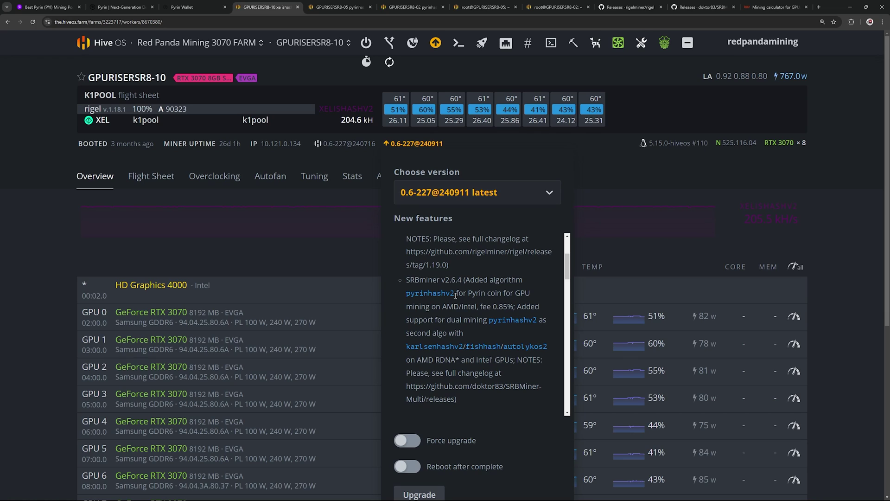
drag(456, 295, 425, 295)
click(427, 295)
- Enable Force upgrade and Reboot after complete for the worker's Hive OS upgrade
scroll(411, 401, down, 1)
click(407, 441)
click(408, 466)
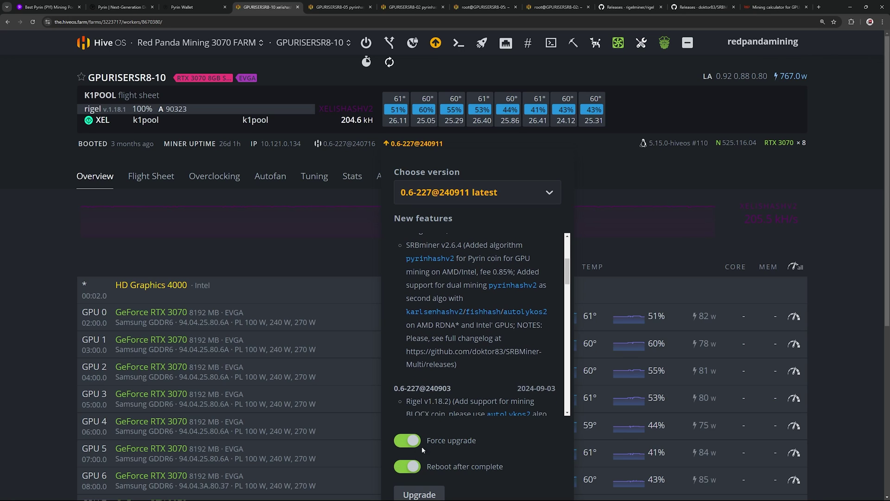
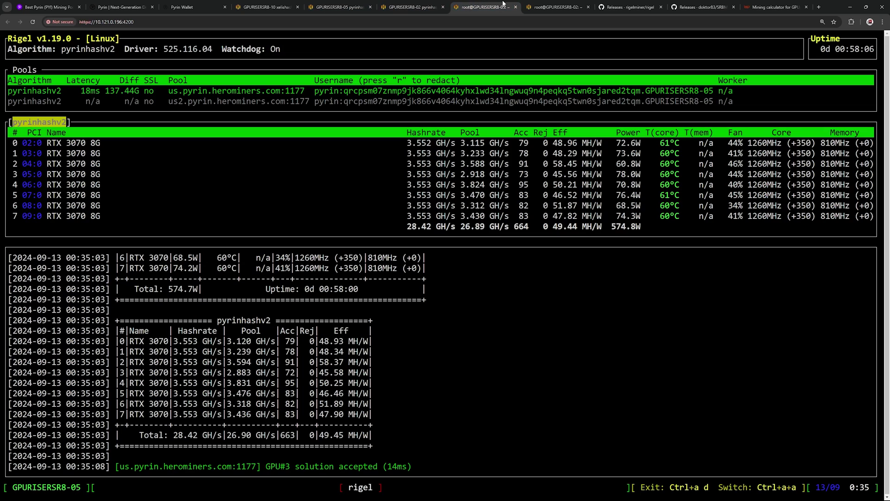
- Compare the per-GPU hashrates and power draw of workers GPURISERSR8-05 and GPURISERSR8-02
click(335, 8)
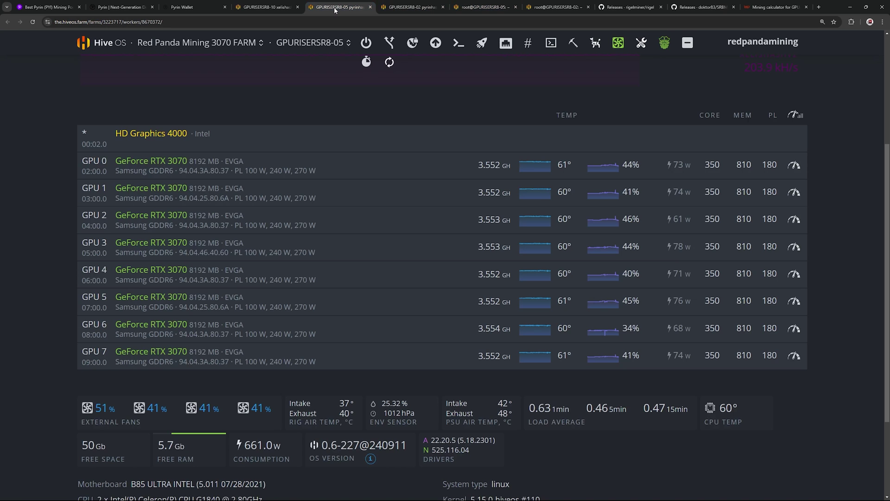
click(408, 7)
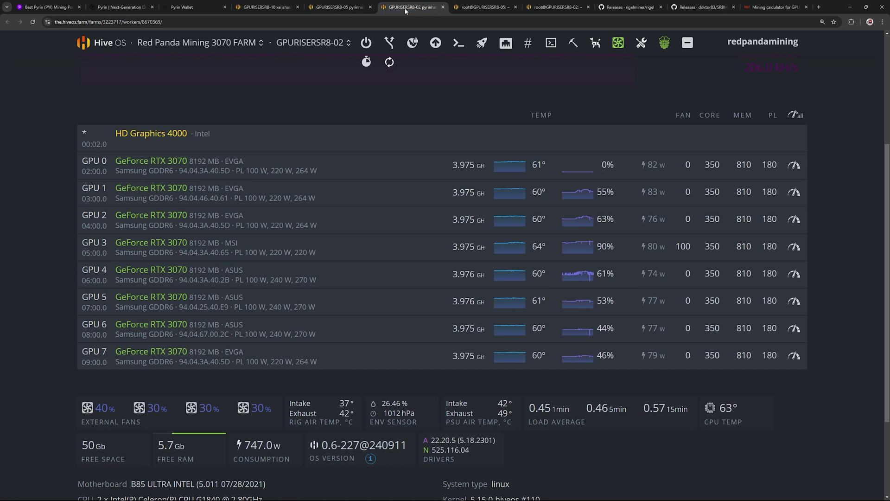
click(341, 7)
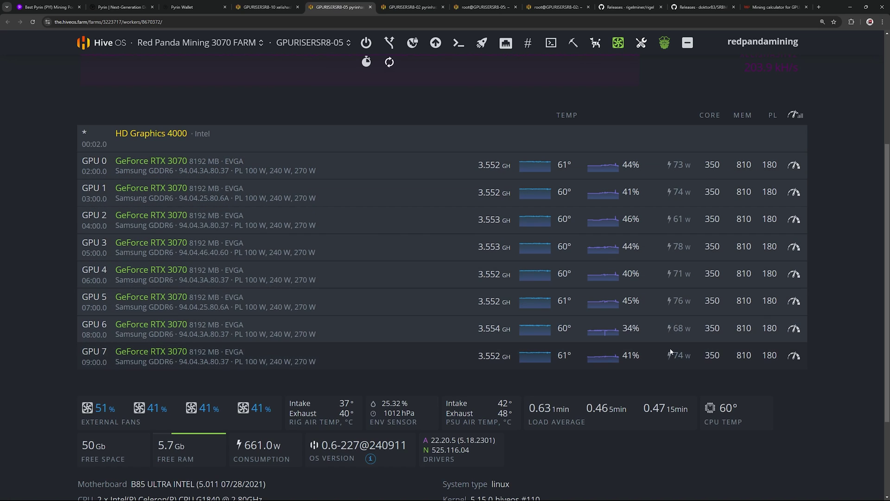
click(416, 8)
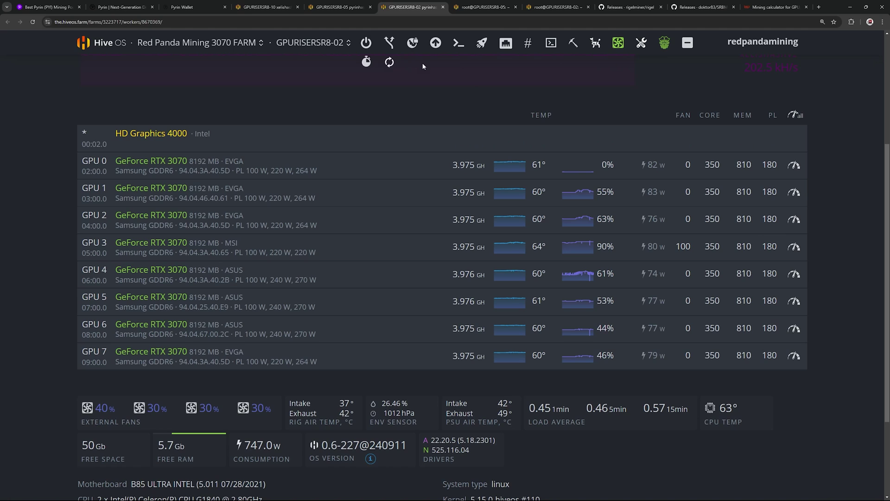
click(328, 8)
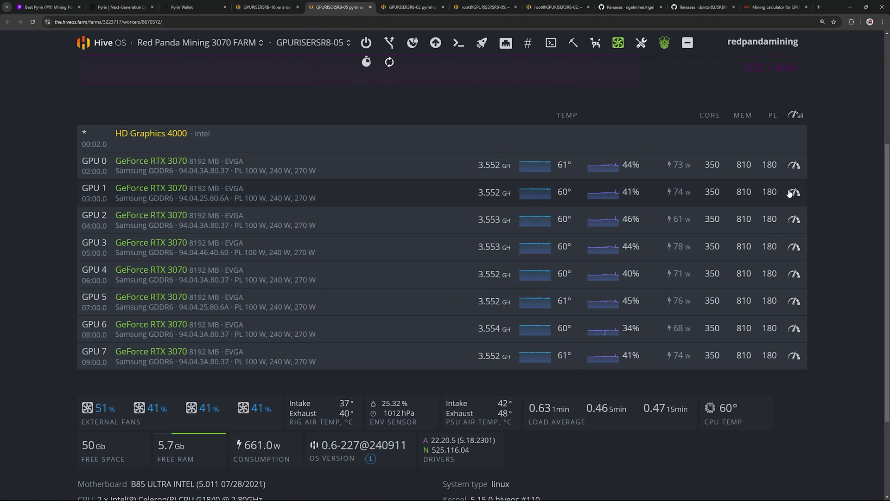
- Open the all-GPU overclocking settings of GPURISERSR8-05 and GPURISERSR8-02 and compare their default configurations
click(795, 116)
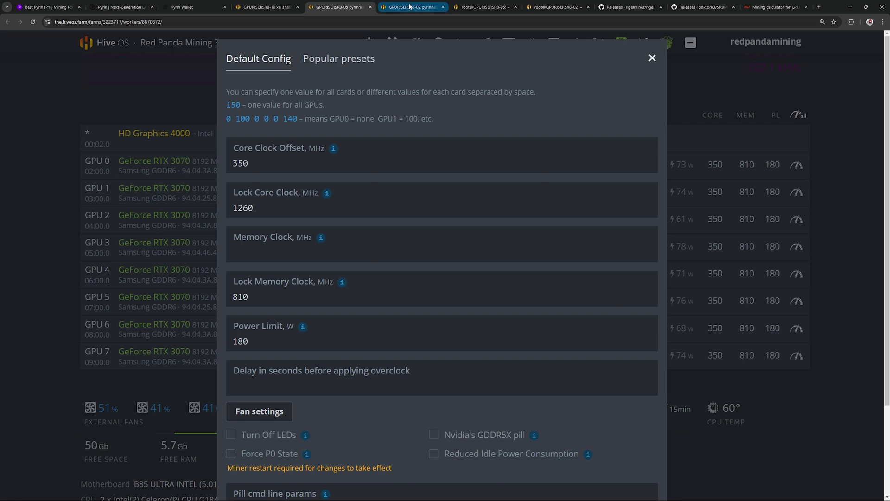
click(410, 7)
click(798, 117)
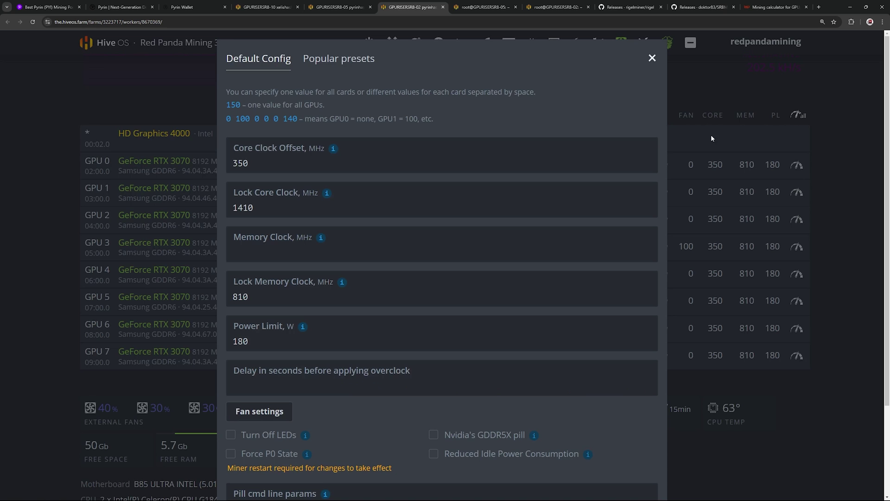
click(332, 5)
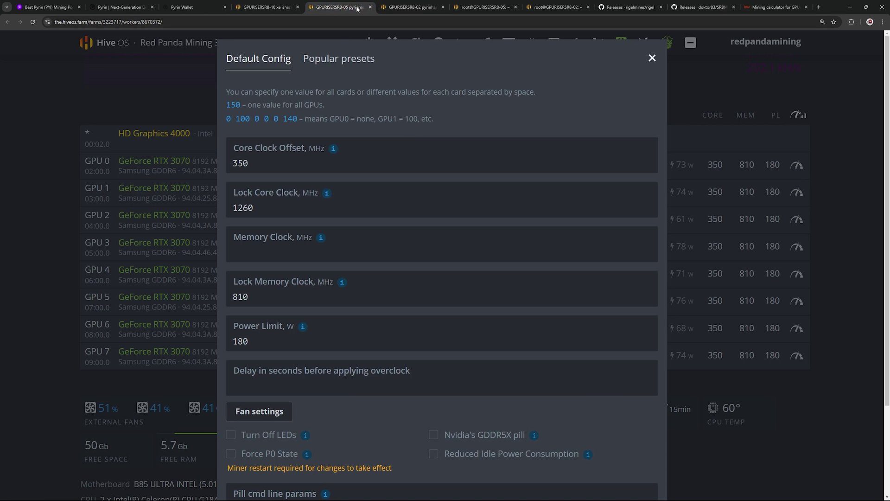
click(401, 7)
click(343, 7)
click(400, 8)
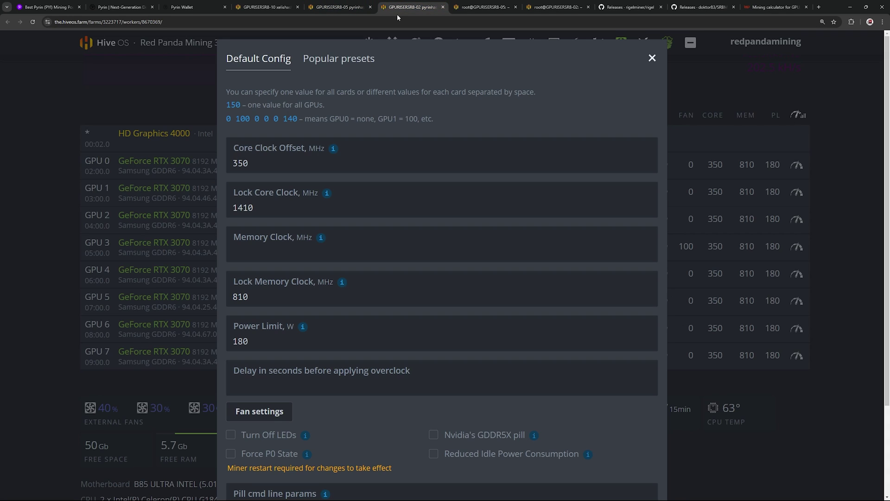
click(339, 8)
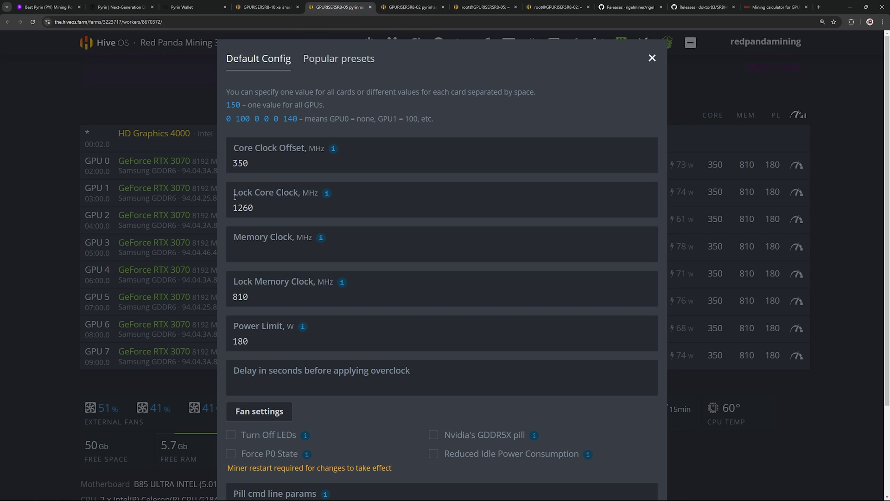
- Examine the Lock Core Clock value on both workers and the Core Clock Offset on GPURISERSR8-05
drag(235, 193, 322, 195)
click(413, 7)
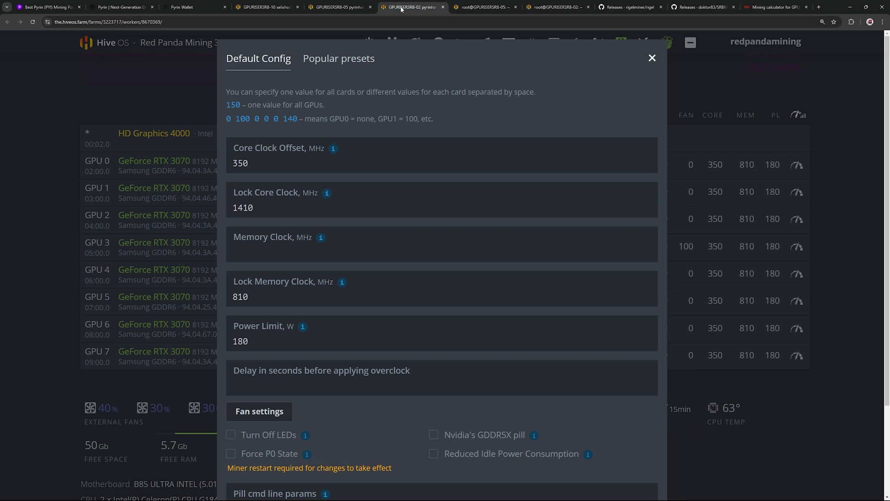
click(261, 209)
drag(261, 208, 235, 211)
click(338, 7)
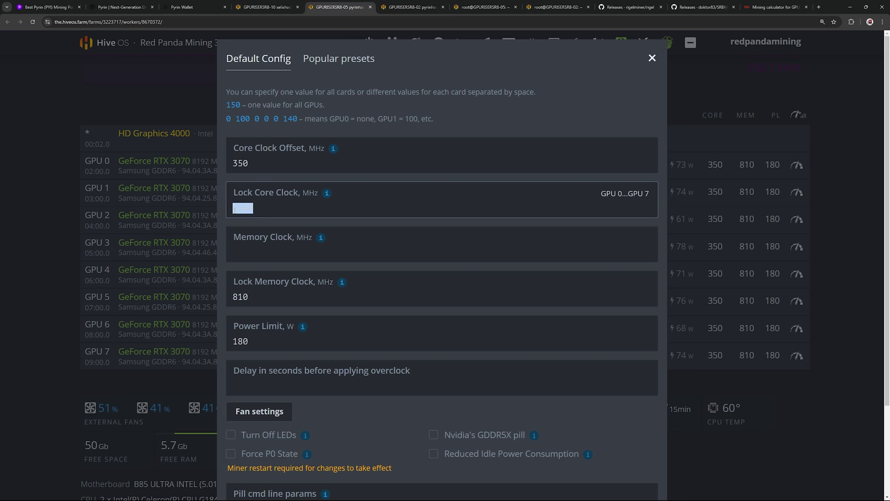
click(276, 211)
drag(259, 163, 232, 164)
click(304, 166)
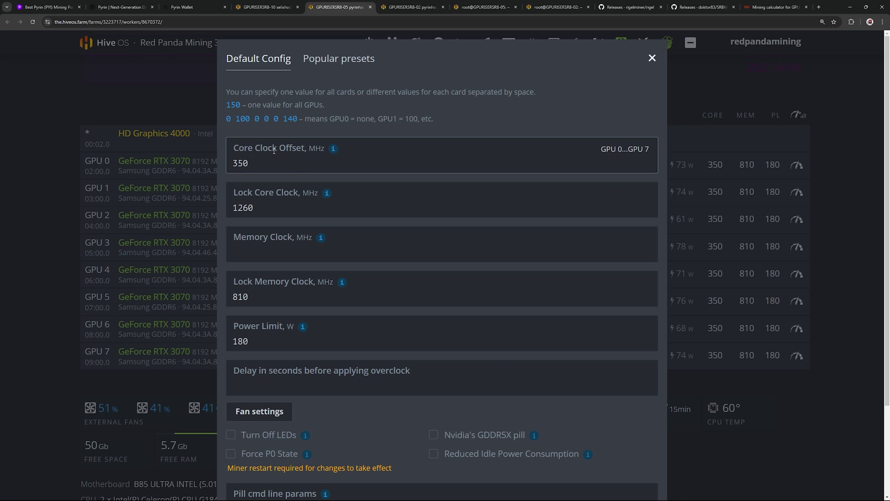
- Examine the Lock Memory Clock and Power Limit values in GPURISERSR8-05's default overclocking configuration
drag(260, 296, 243, 296)
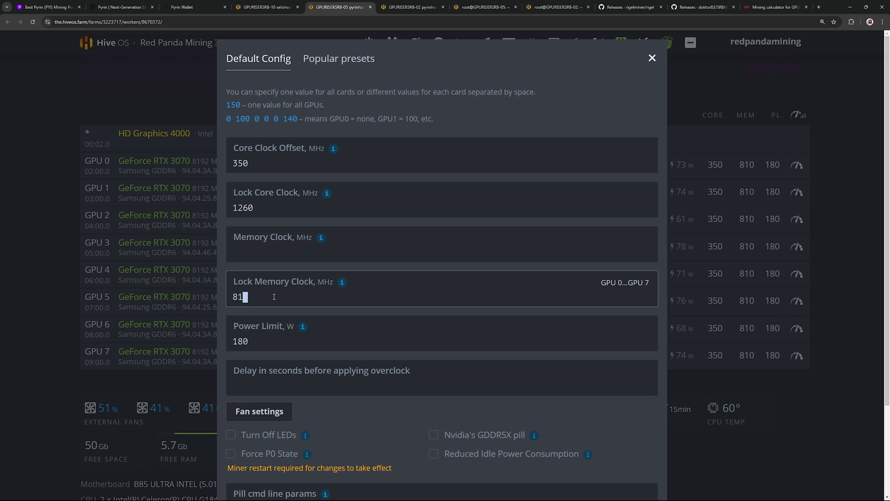
drag(262, 341, 235, 340)
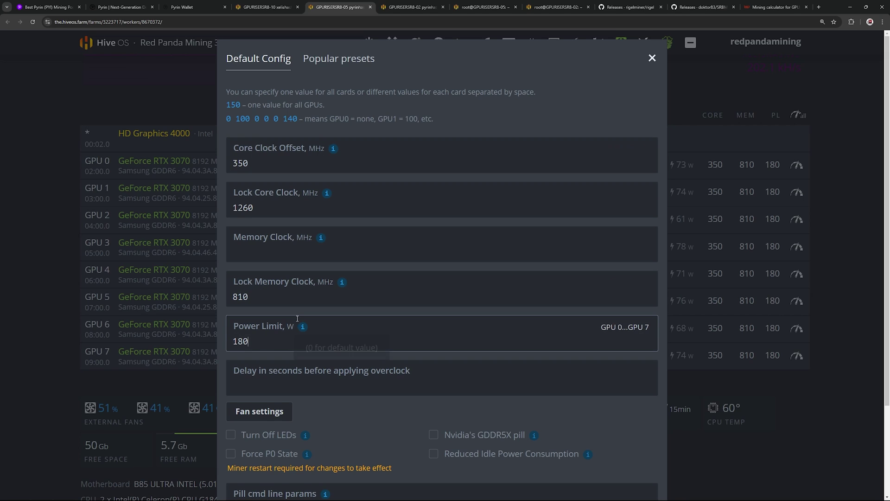
scroll(441, 278, down, 2)
scroll(441, 279, up, 2)
- Compare the Rigel miner console statistics of workers GPURISERSR8-02 and GPURISERSR8-05
click(412, 7)
click(532, 9)
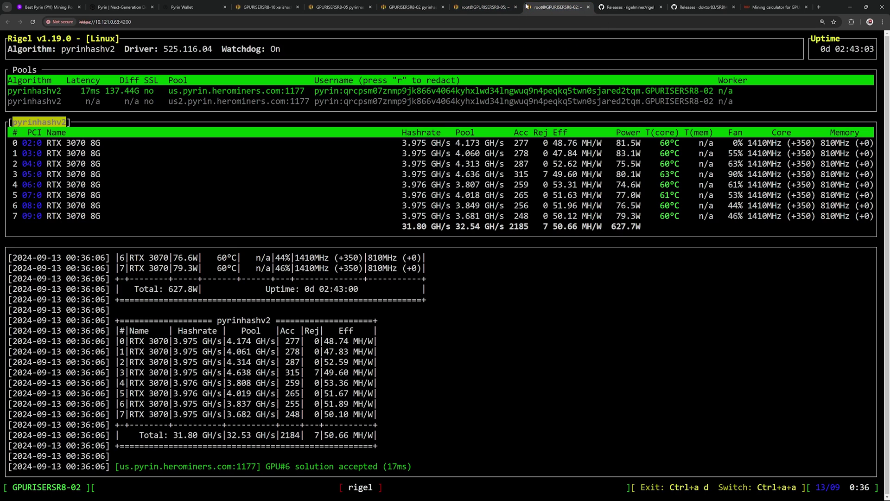
click(502, 9)
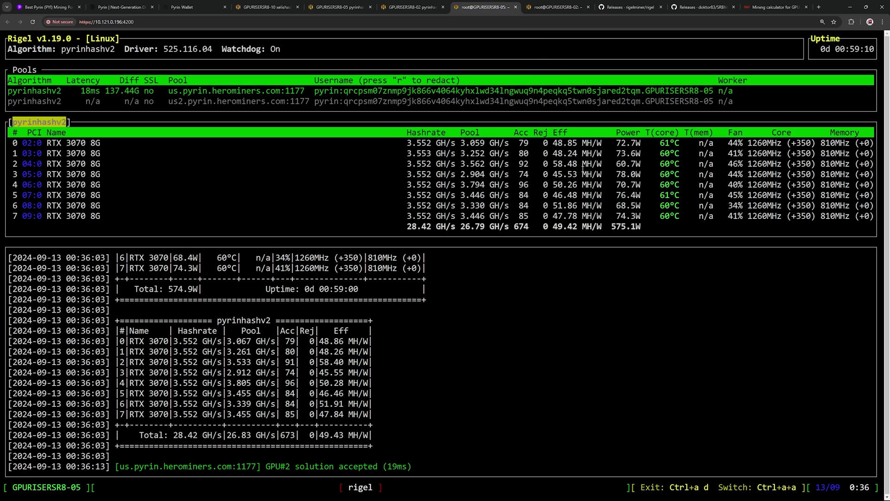
click(554, 7)
click(488, 6)
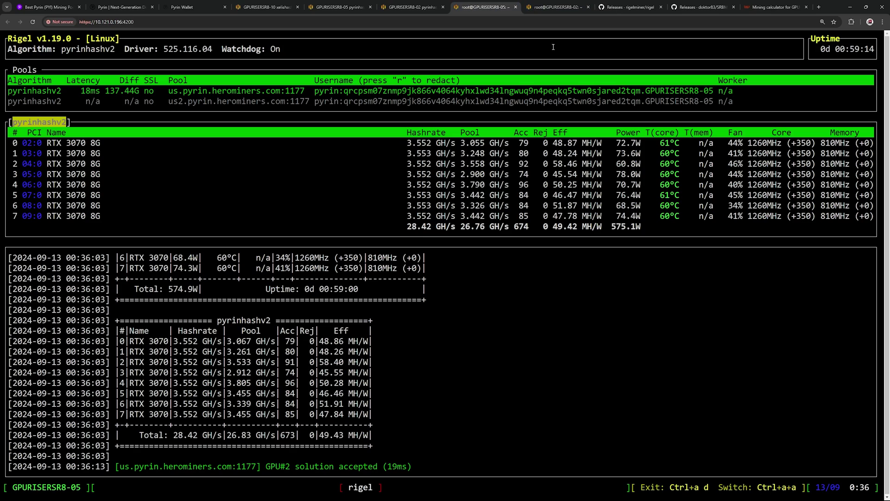
click(554, 7)
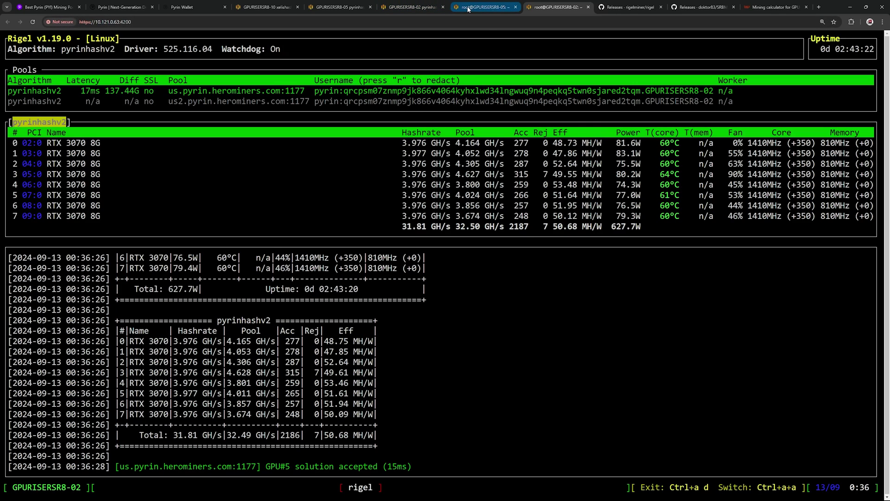
- Close both workers' overclocking settings, rechecking GPURISERSR8-05's default configuration and its total power consumption
click(415, 7)
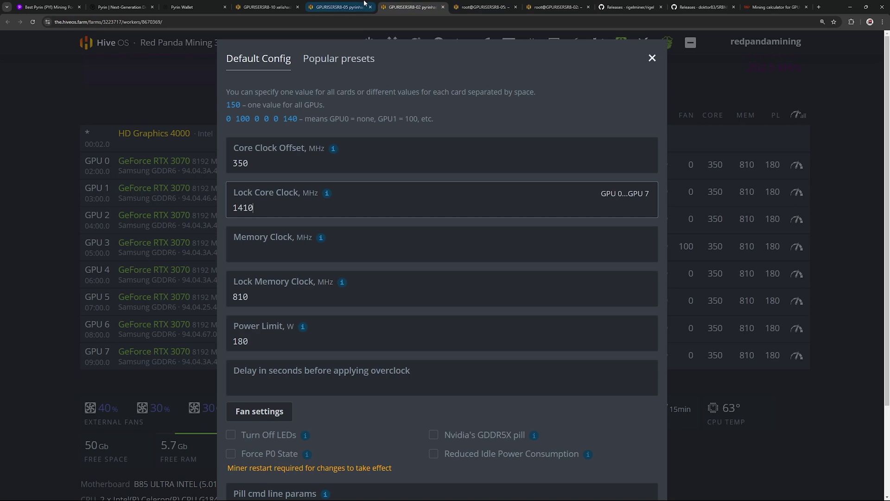
click(653, 57)
click(339, 7)
click(652, 57)
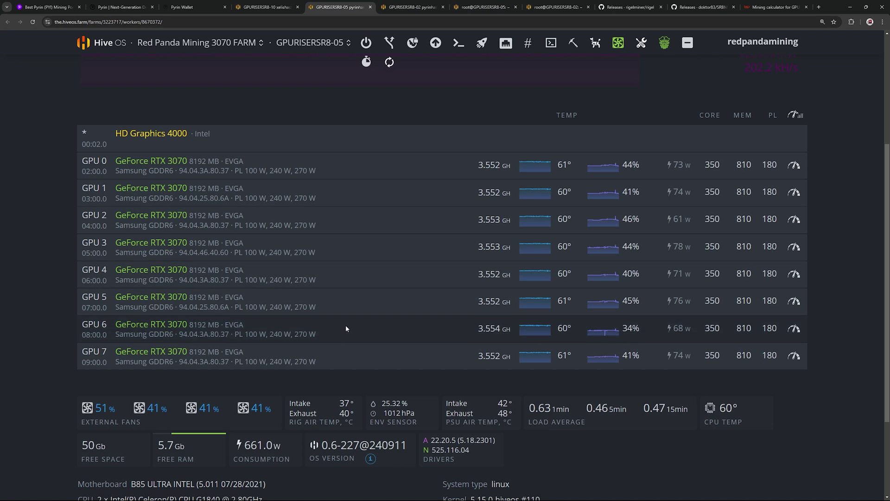
click(796, 115)
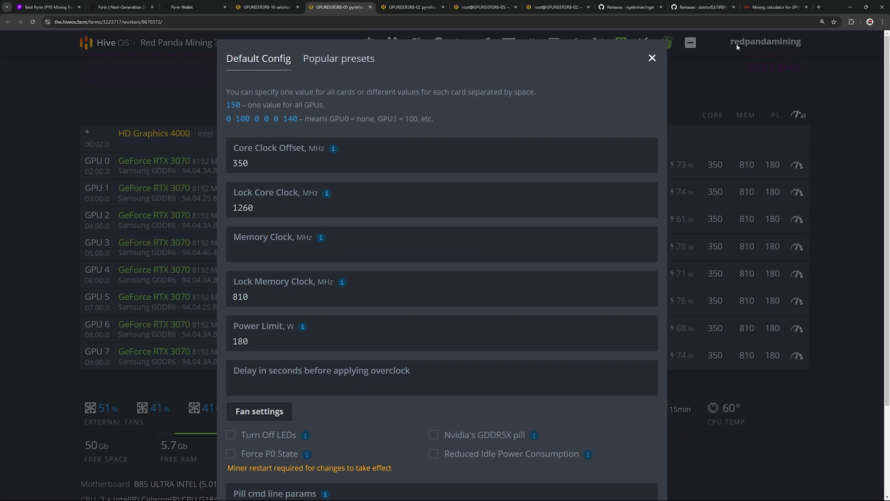
click(653, 58)
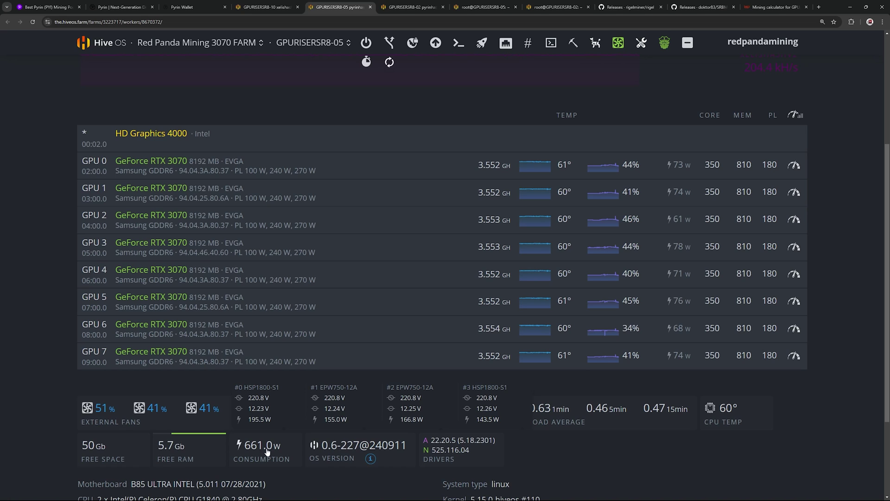
- Check GPURISERSR8-02's Lock Core Clock in its all-GPU overclocking settings, and its total power consumption
click(411, 7)
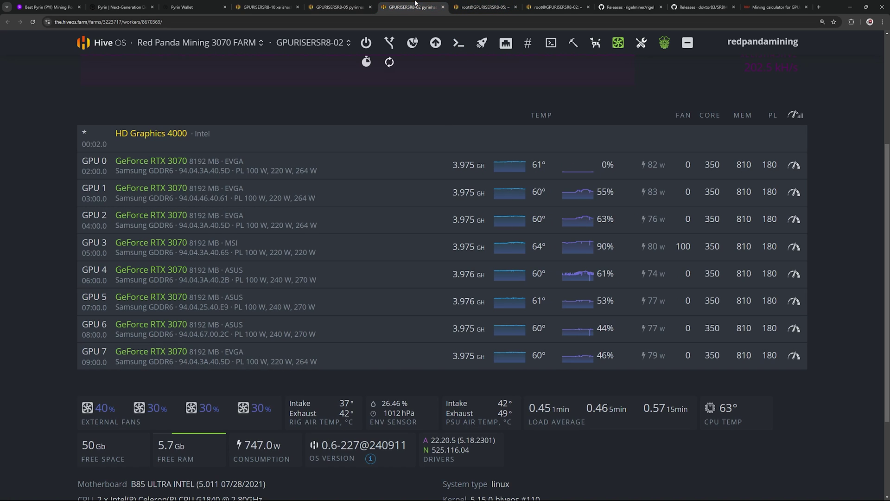
click(795, 115)
double_click(282, 210)
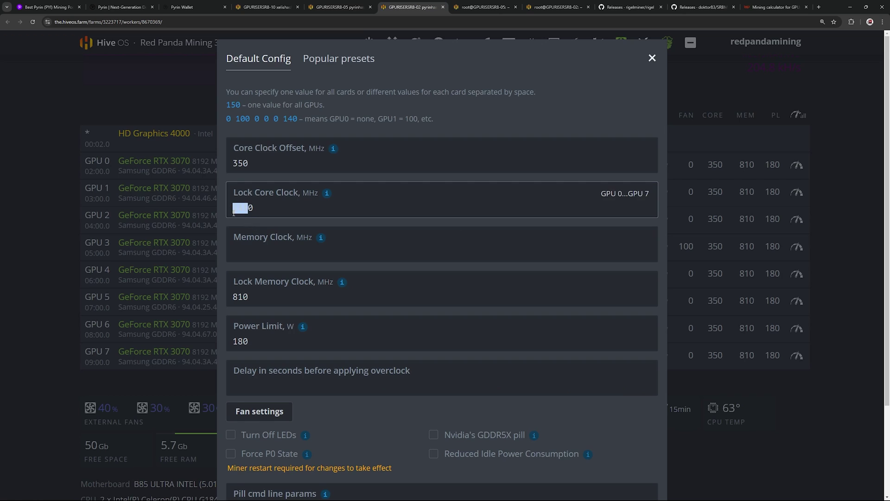
click(282, 209)
click(652, 58)
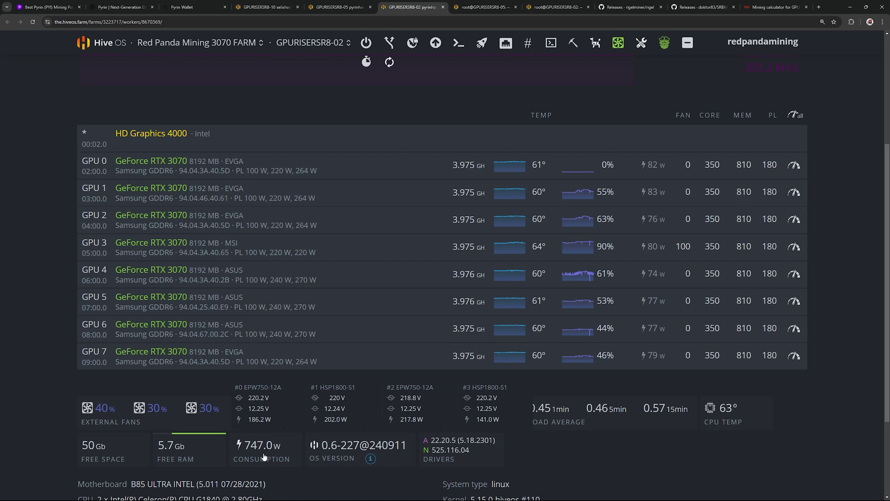
- Compare the total power consumption and per-GPU hashrates of GPURISERSR8-05 and GPURISERSR8-02 on their overview pages
click(358, 6)
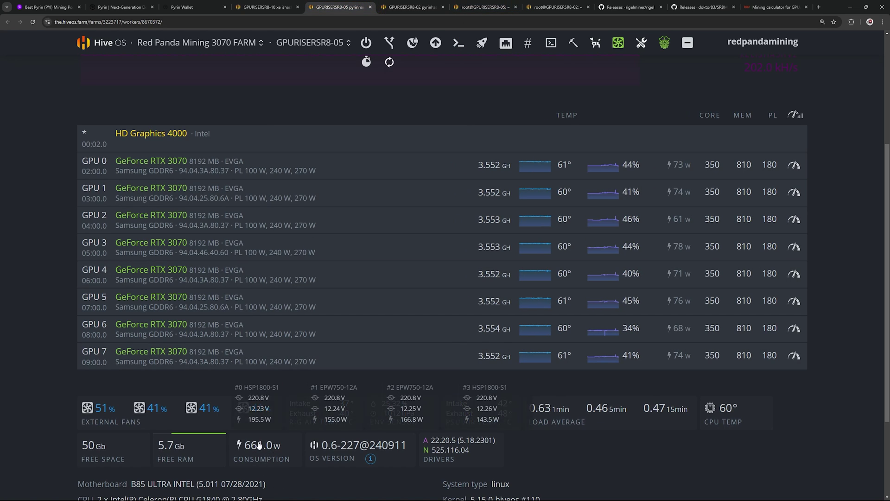
click(410, 7)
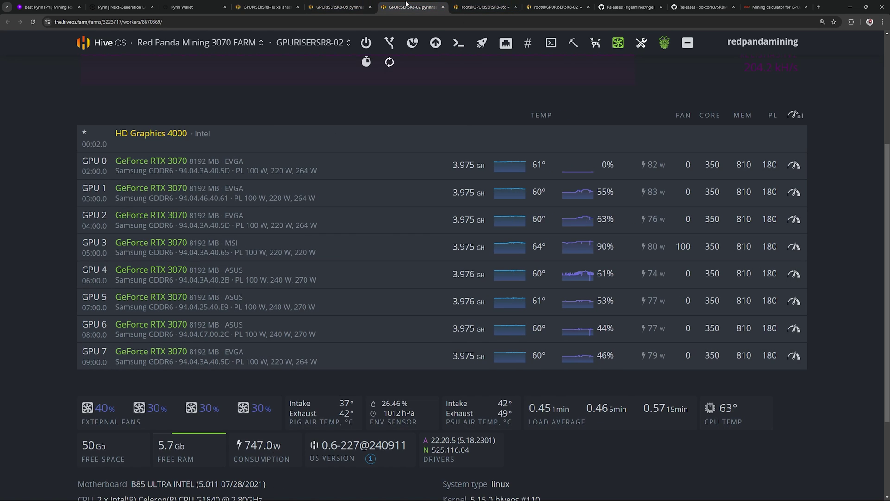
click(344, 7)
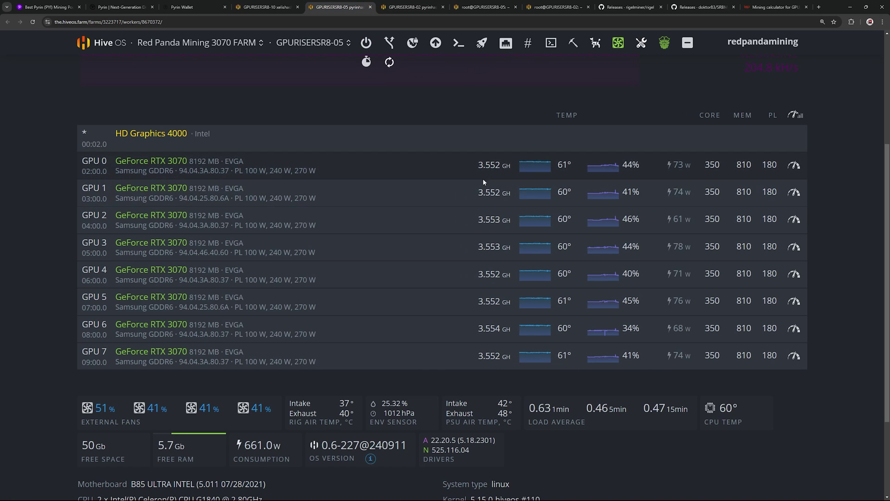
click(408, 8)
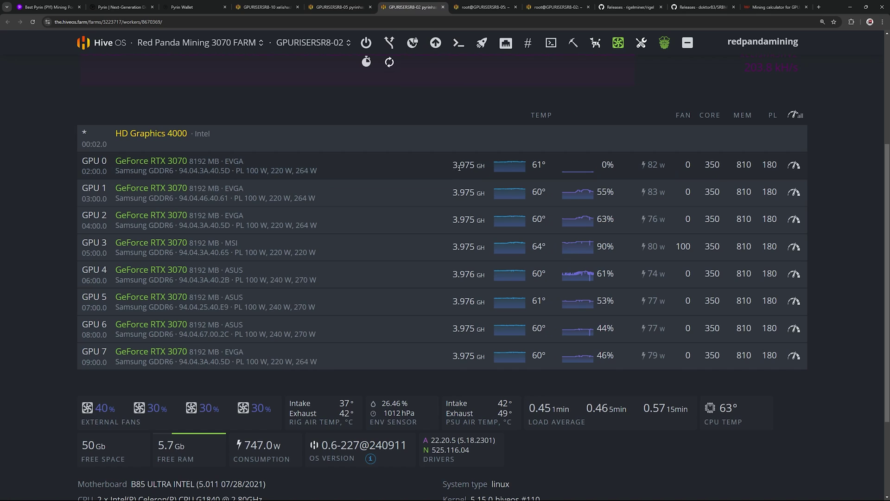
key(ctrl+shift+Tab)
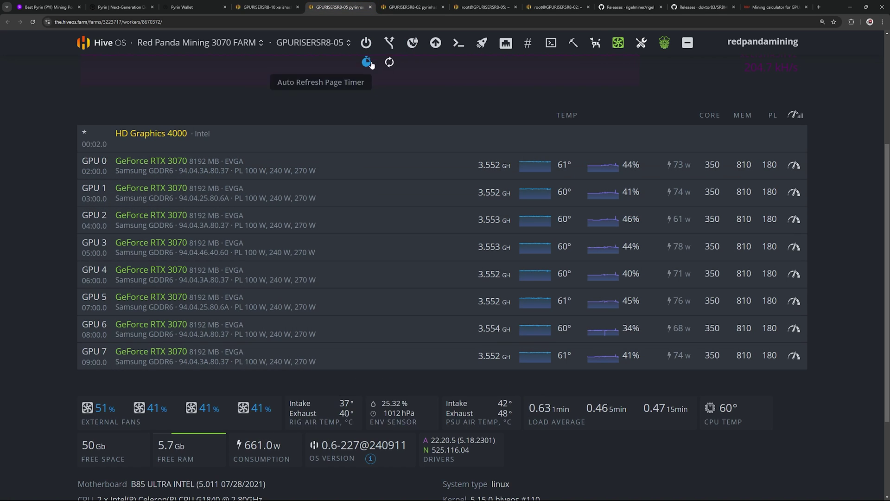
mouse_move(272, 454)
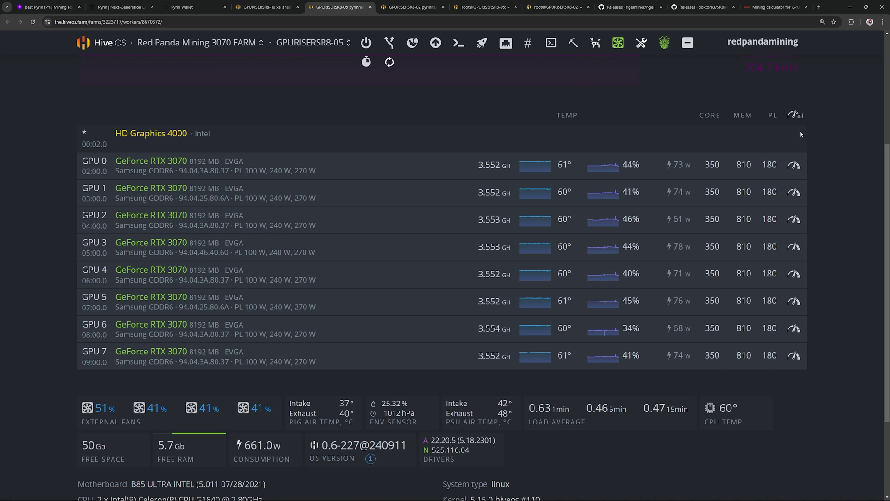
- Recheck the Lock Core Clock value in GPURISERSR8-05's all-GPU overclocking settings and close them without changes
click(795, 114)
double_click(264, 205)
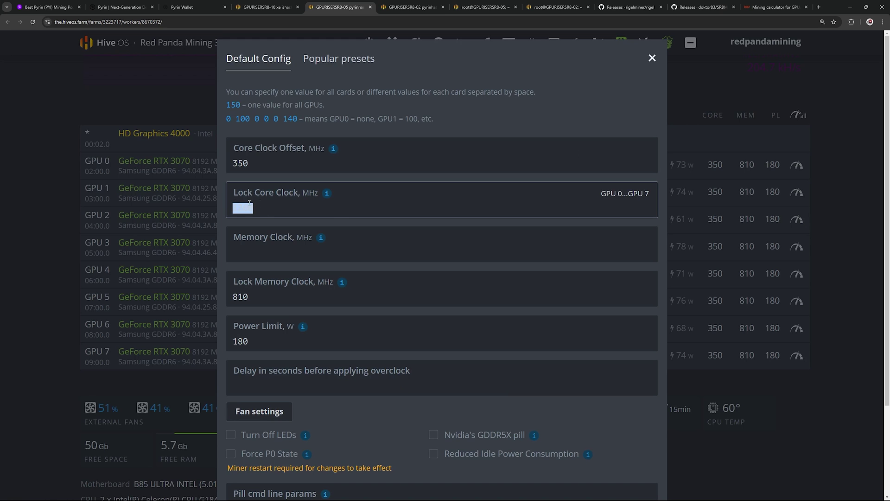
click(283, 204)
click(651, 59)
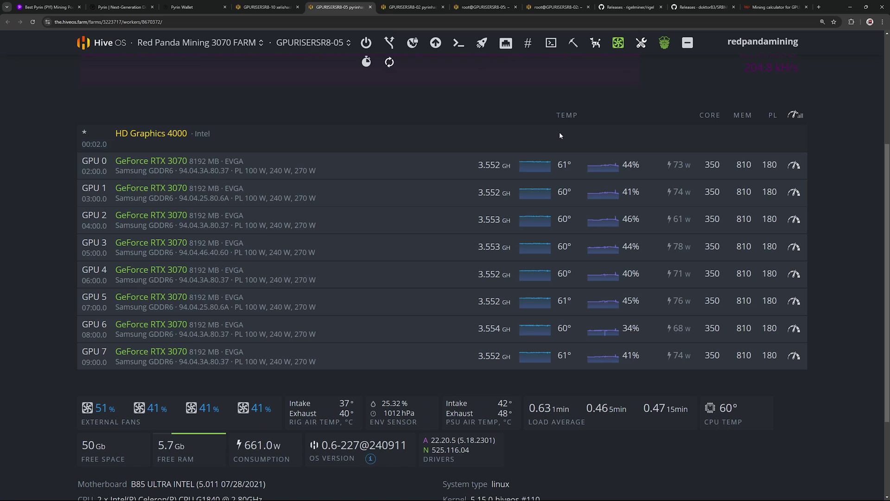
- Examine the Lock Core Clock and Core Clock Offset values in GPURISERSR8-02's all-GPU overclocking settings
click(410, 7)
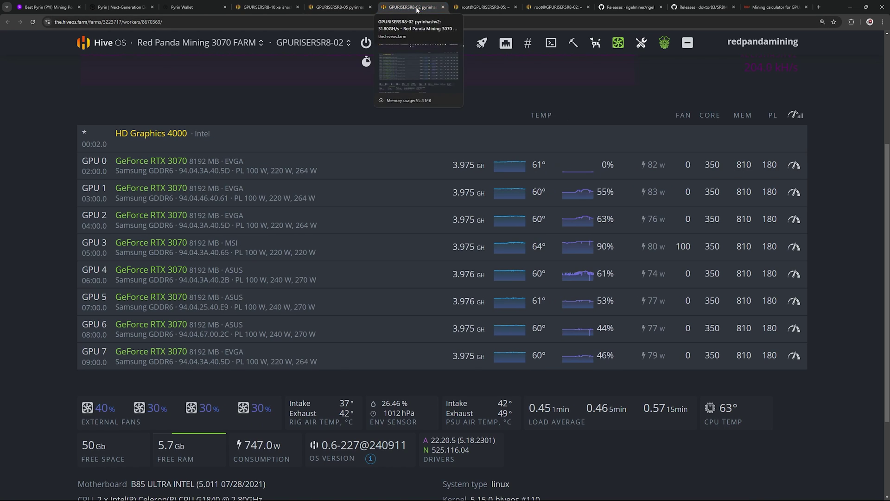
click(796, 115)
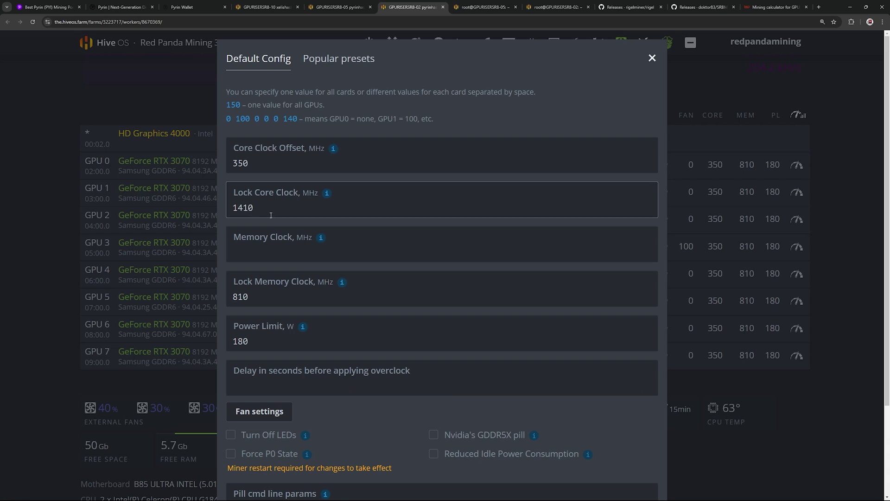
drag(259, 209, 230, 206)
drag(249, 163, 237, 164)
click(262, 173)
click(260, 199)
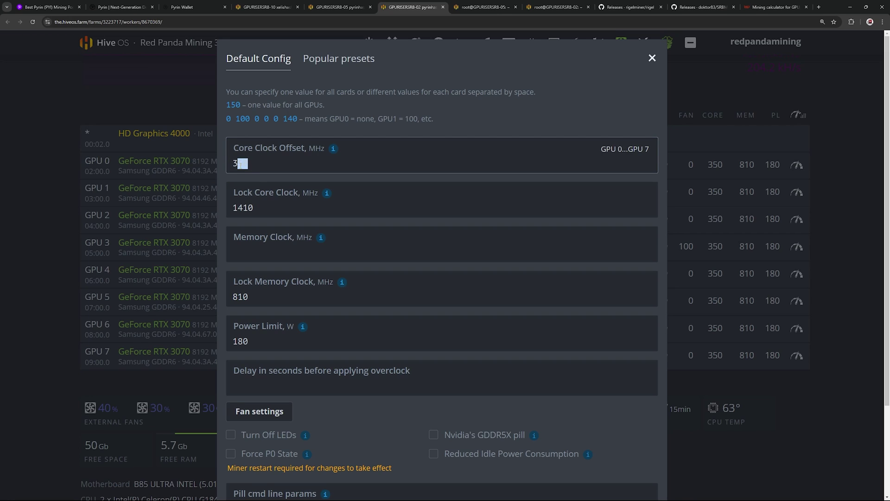
drag(276, 211, 233, 209)
click(265, 209)
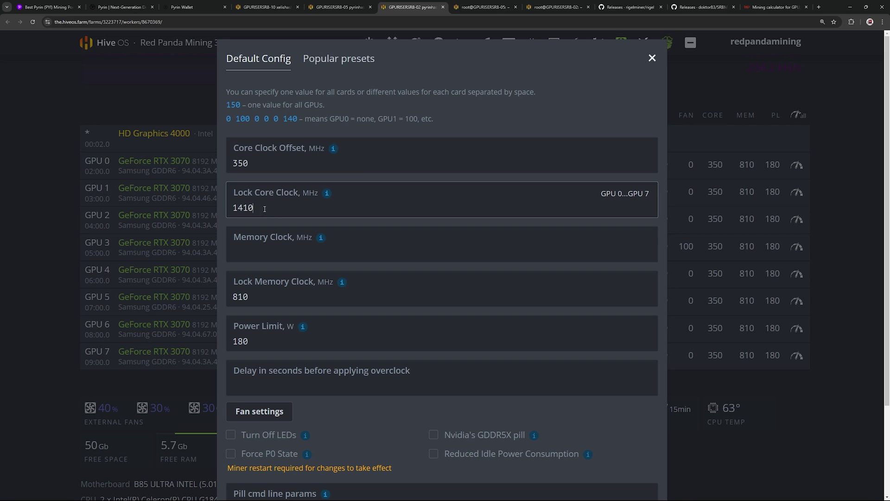
- Compare the efficiency and total power figures in the Rigel consoles of GPURISERSR8-05 and GPURISERSR8-02
click(340, 7)
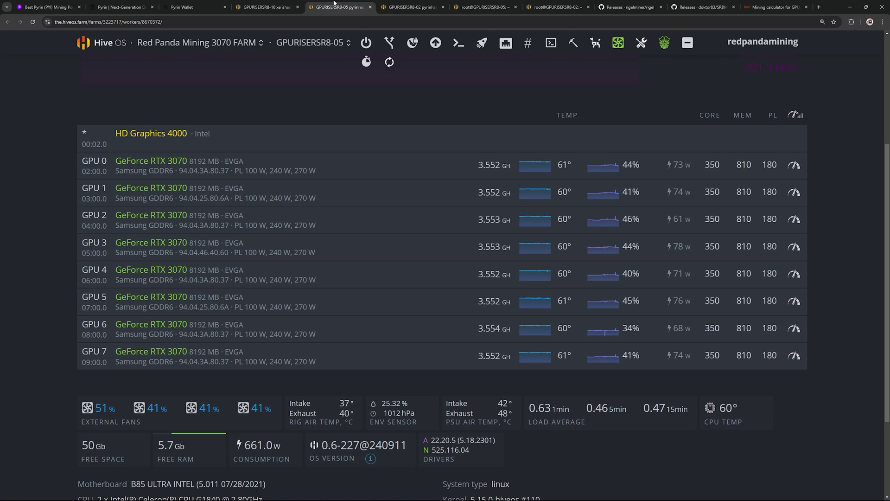
click(287, 7)
click(484, 7)
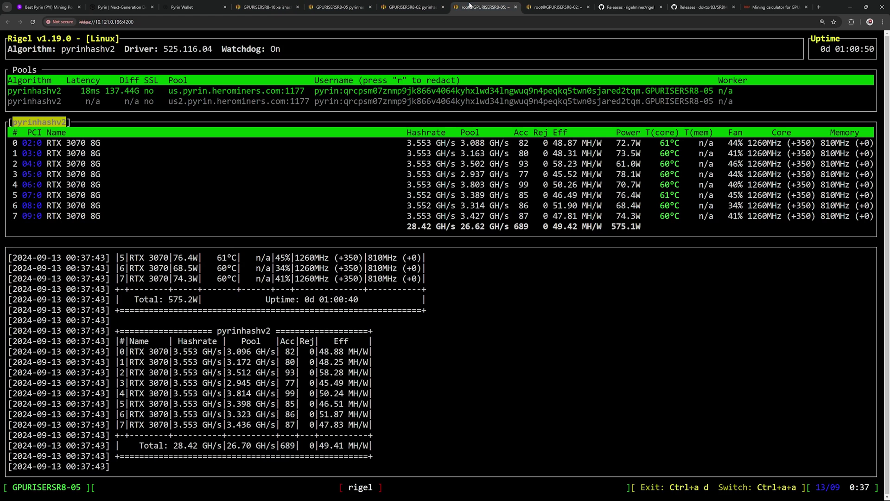
click(565, 11)
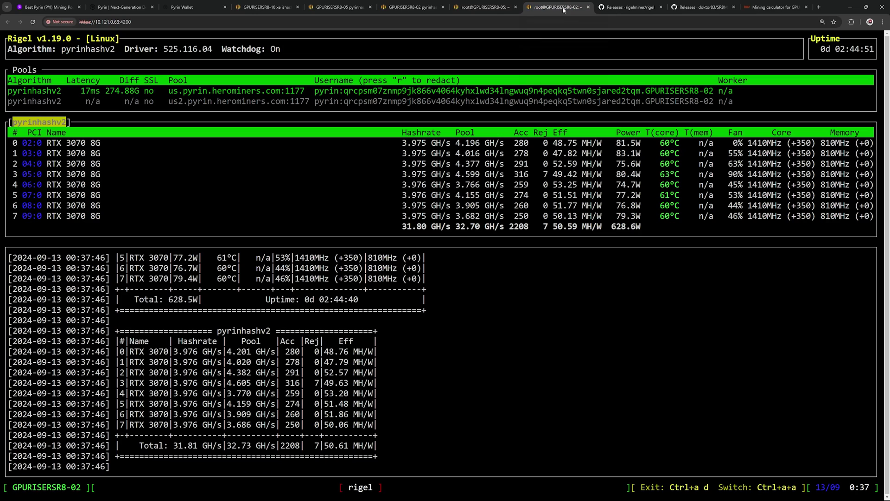
key(ctrl+shift+Tab)
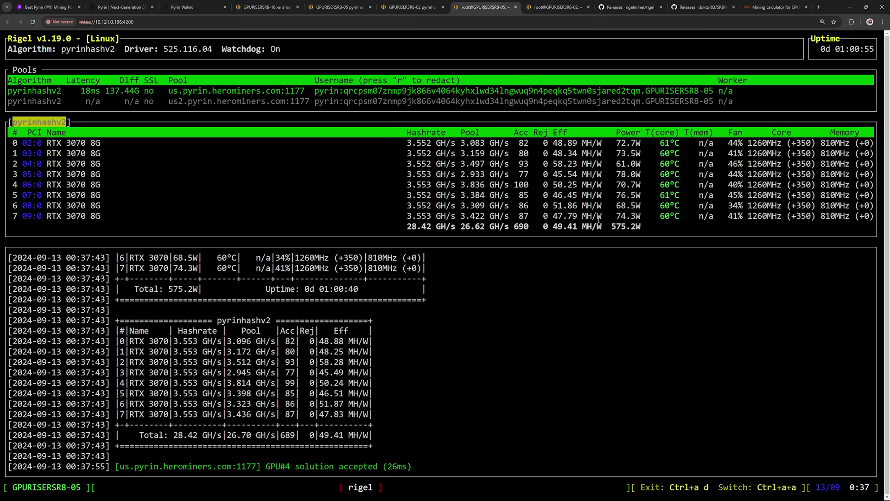
click(554, 9)
key(ctrl+shift+Tab)
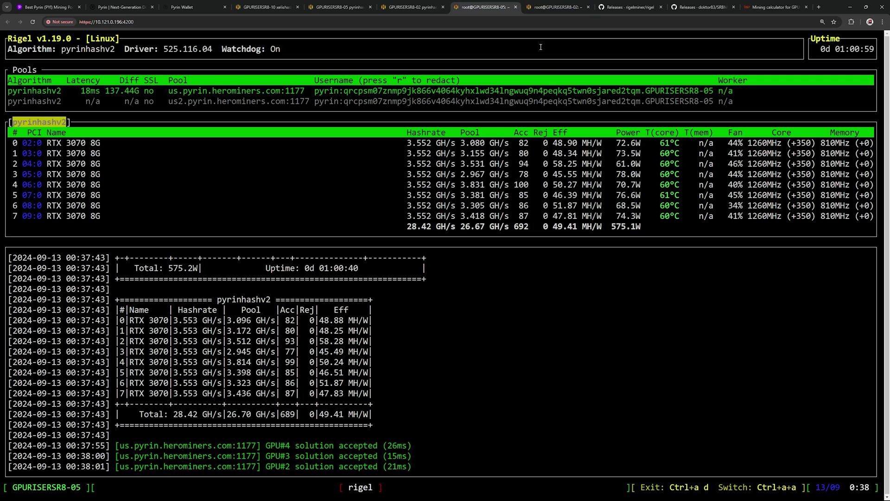
- In GPURISERSR8-10's all-GPU overclocking settings, set the Core Clock Offset to 350 MHz and Lock Core Clock to 1260 MHz
key(ctrl+4)
click(257, 167)
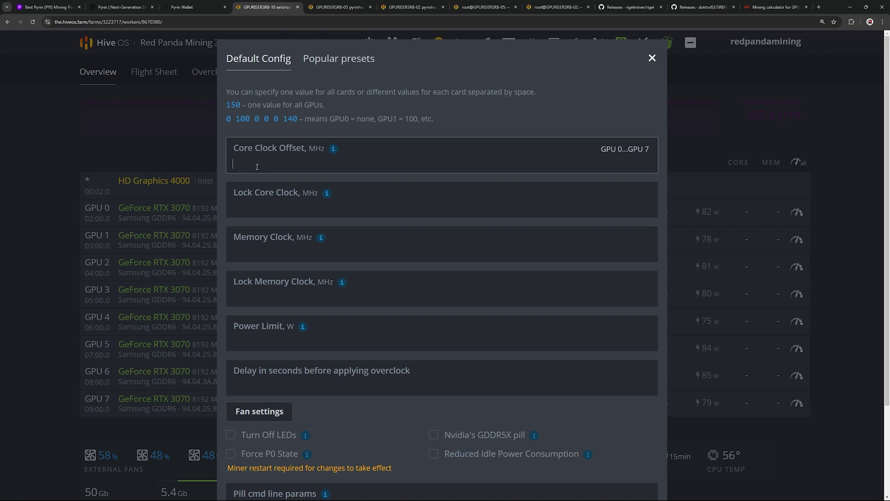
text(350)
key(Tab)
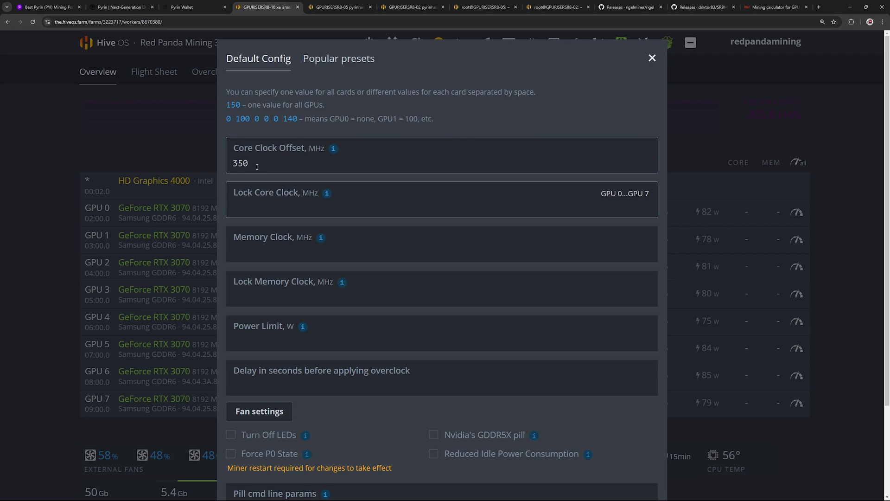
text(1260)
key(Tab)
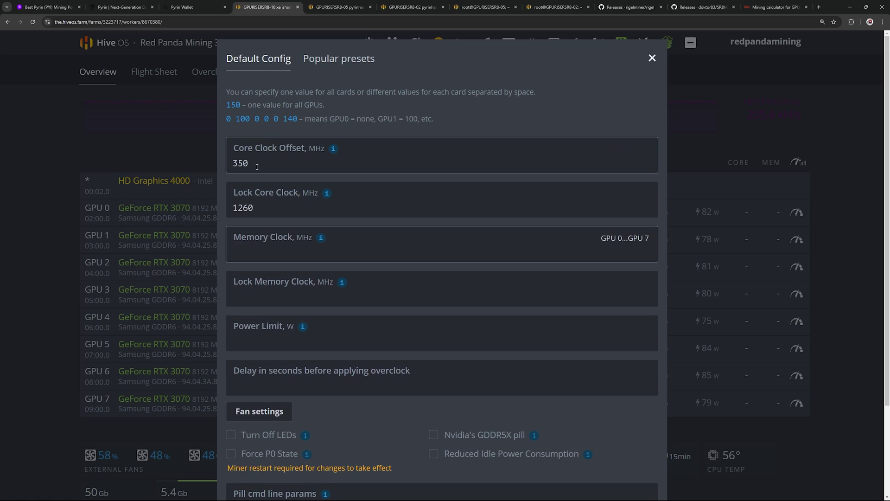
- Set GPURISERSR8-10's Lock Memory Clock to 810 MHz and Power Limit to 180 W, leaving Memory Clock empty
key(Tab)
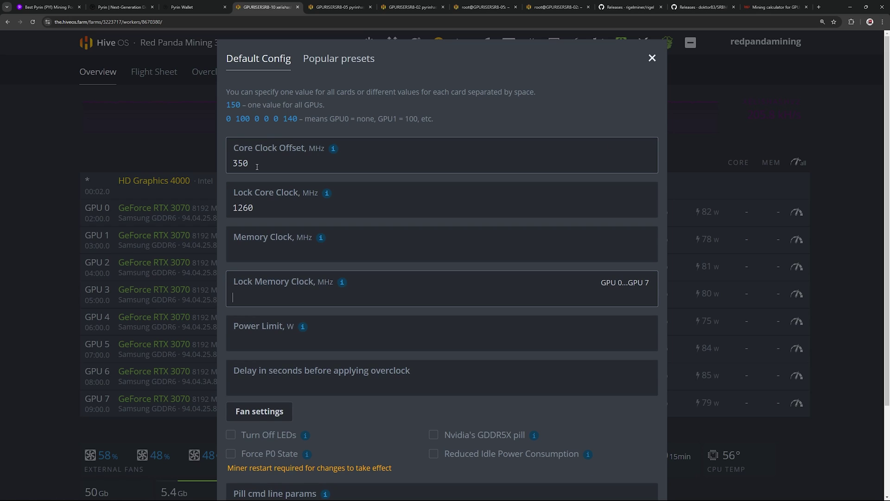
text(810)
key(Tab)
text(180)
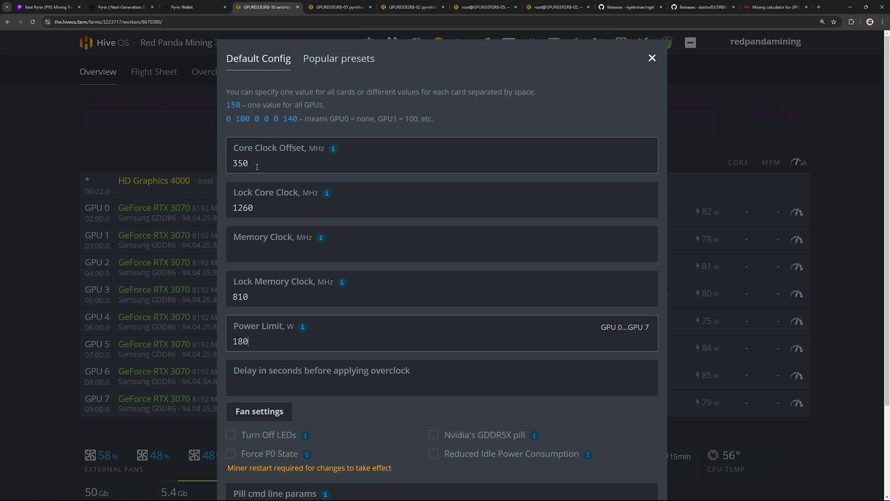
- Review the overclocking values entered for all of GPURISERSR8-10's GPUs and save them
scroll(578, 406, down, 3)
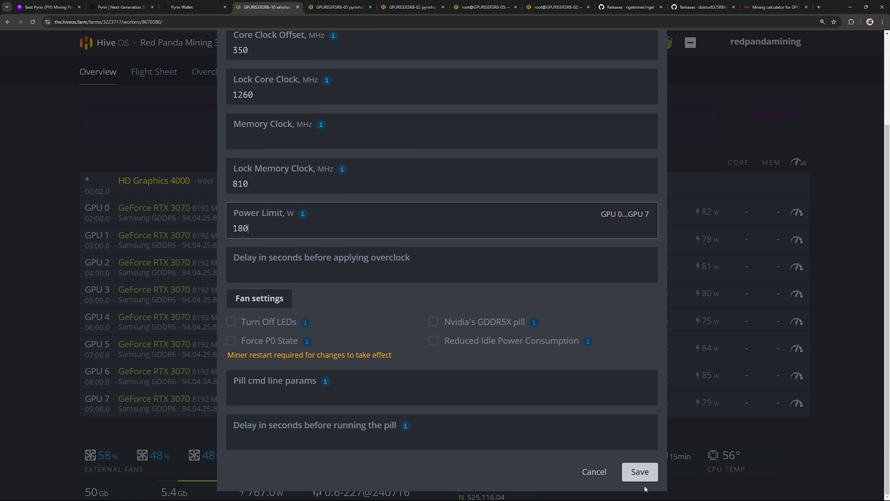
scroll(497, 369, up, 3)
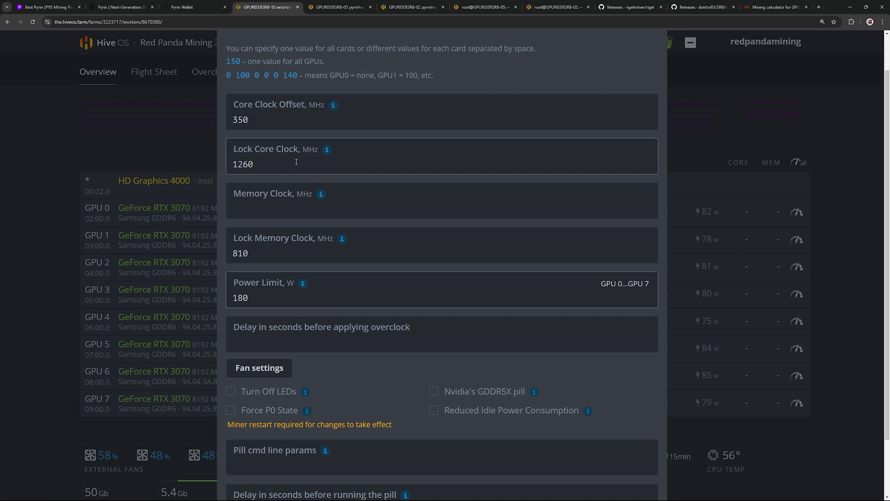
scroll(672, 418, down, 2)
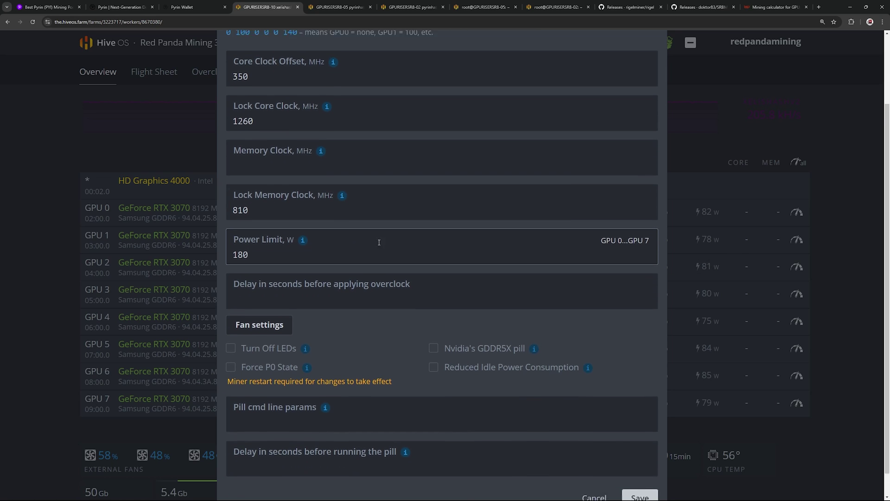
click(648, 477)
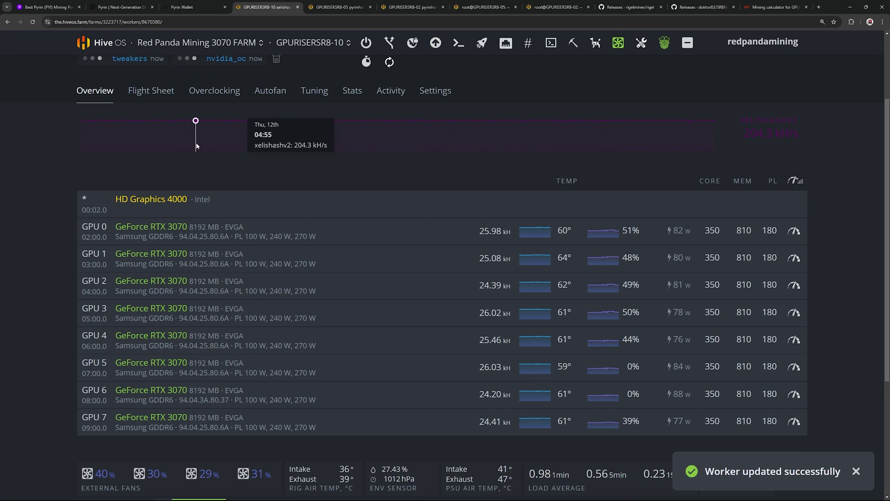
- Apply the PYI flight sheet with the rpmtestpyrin wallet, herominers pool and rigel miner to GPURISERSR8-10
scroll(195, 123, up, 2)
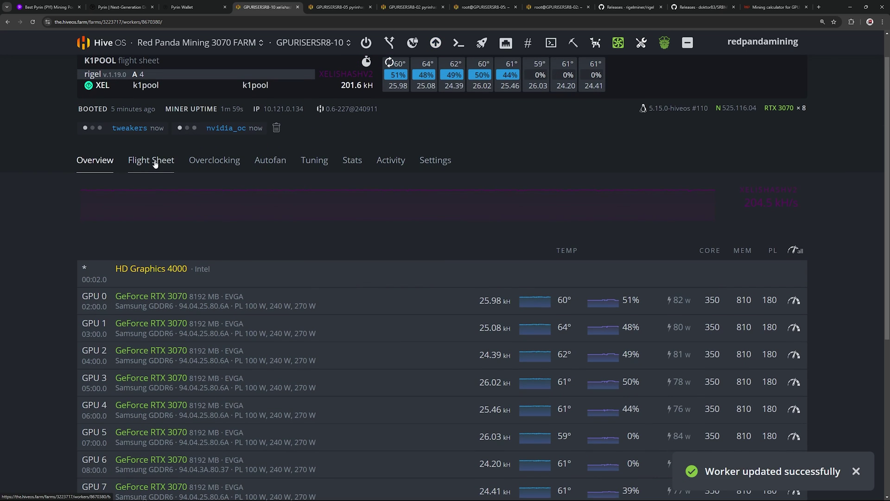
click(141, 163)
scroll(663, 335, down, 3)
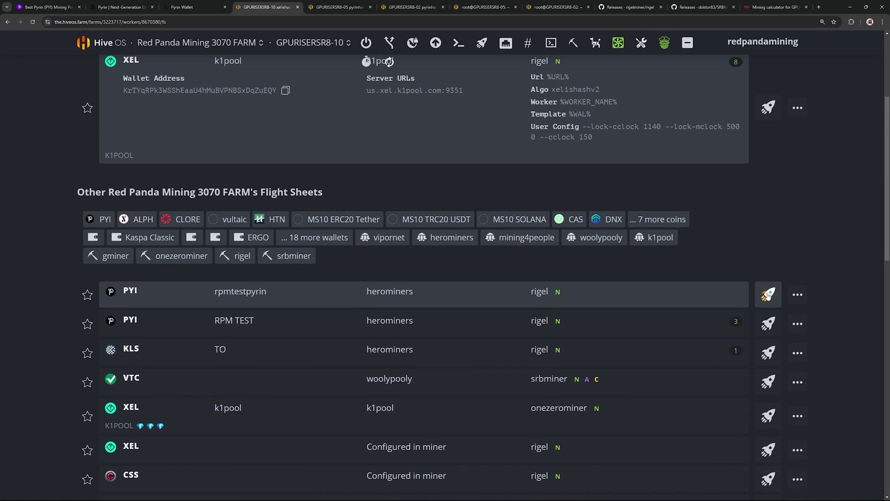
click(768, 294)
scroll(175, 255, up, 3)
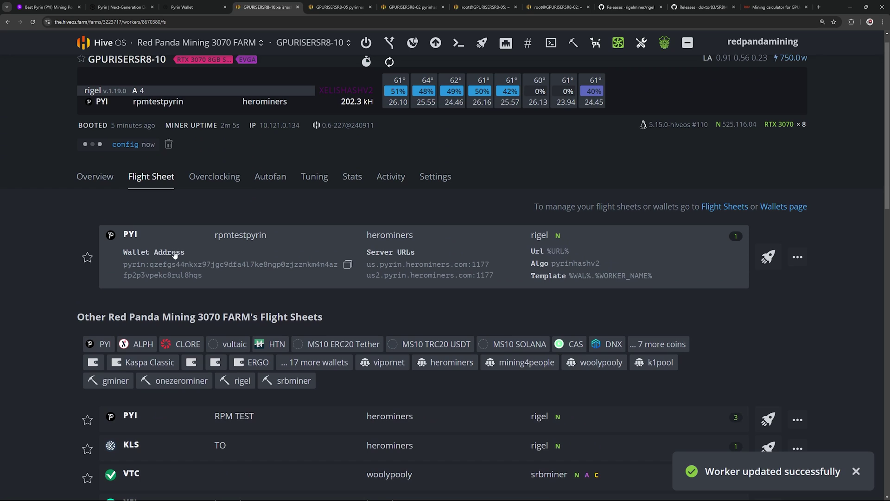
- From GPURISERSR8-10's overview, open its local web shell through the worker's IP address, proceeding past the certificate warning
click(94, 177)
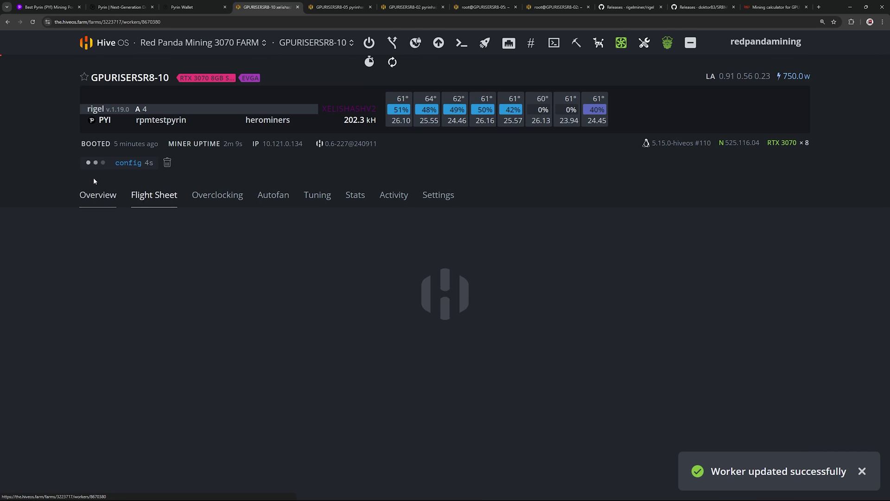
scroll(357, 331, down, 2)
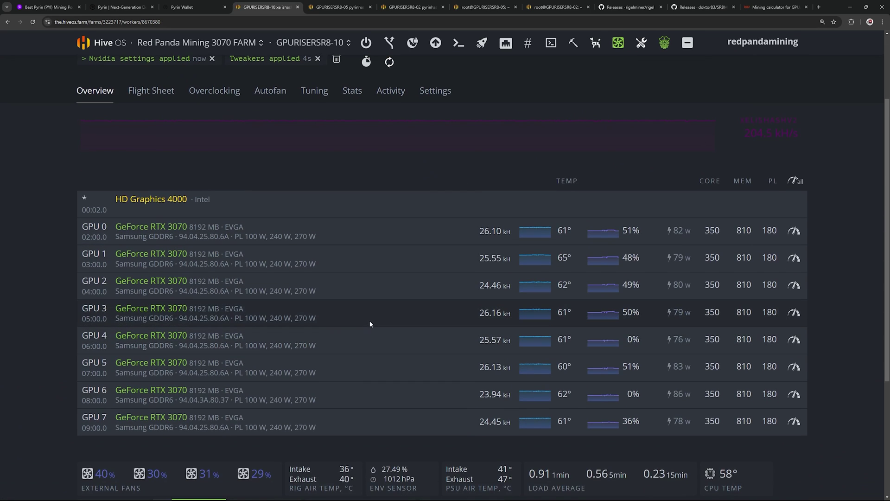
scroll(334, 202, up, 2)
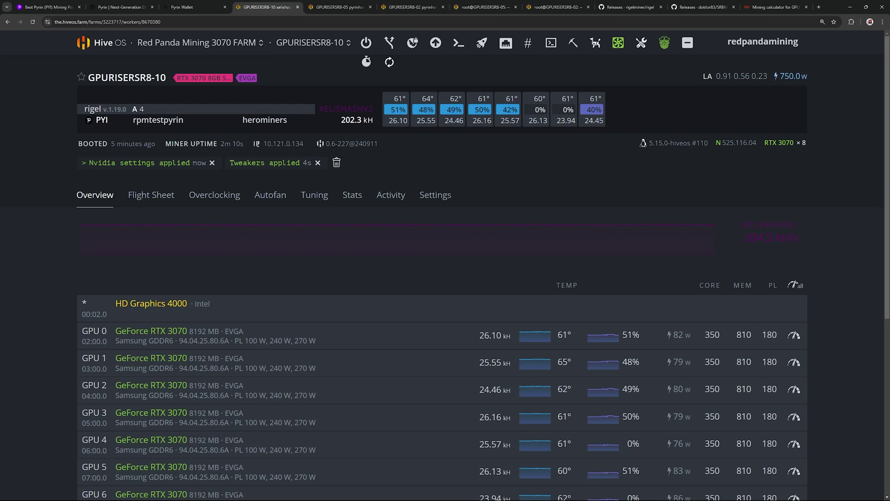
click(291, 149)
click(360, 239)
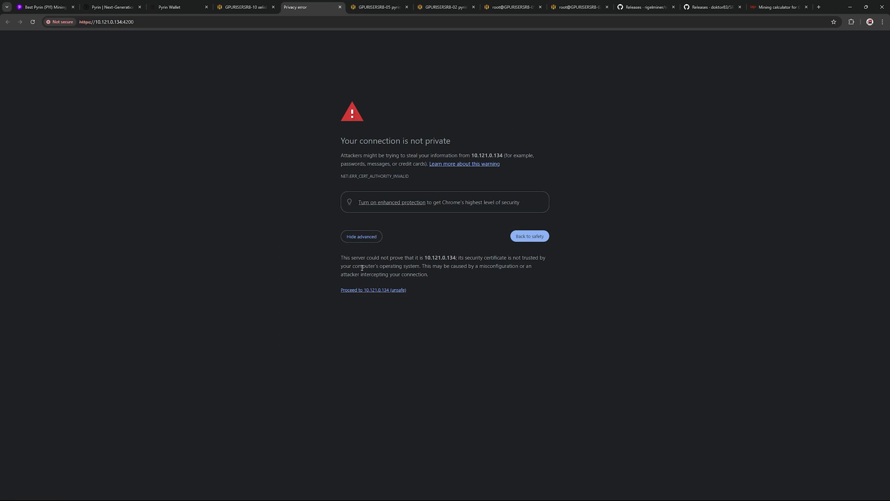
click(366, 291)
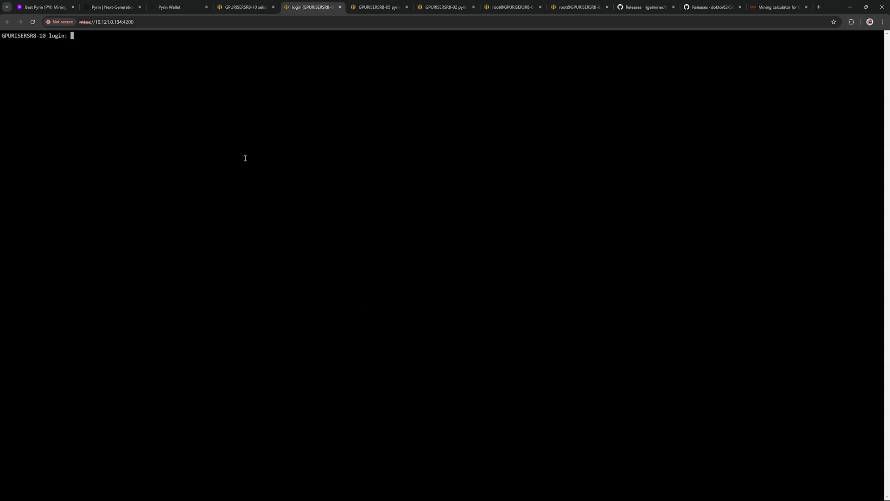
- Log in to GPURISERSR8-10's web shell as user with the account password
text(user)
key(Return)
text(1)
key(Return)
- Open the running Rigel screen on GPURISERSR8-10 with the miner command and enlarge the console text
text(m)
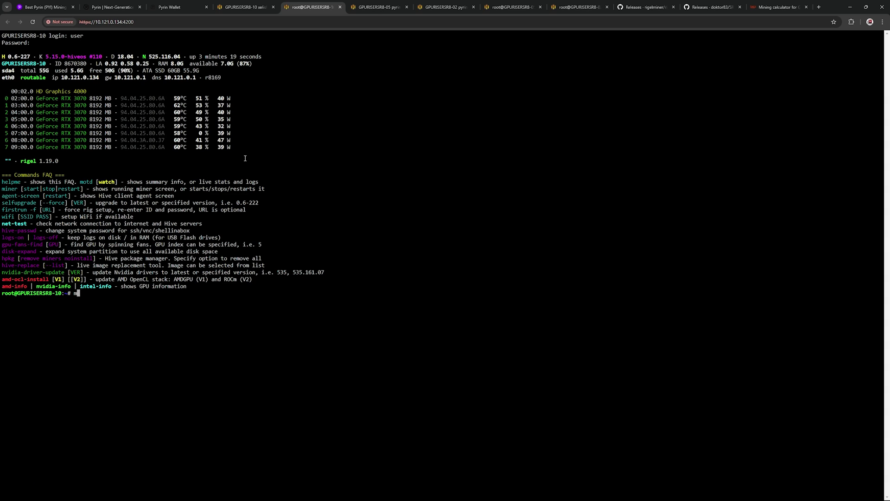
text(iner)
key(Return)
key(ctrl+plus)
key(ctrl+plus)
key(ctrl+plus)
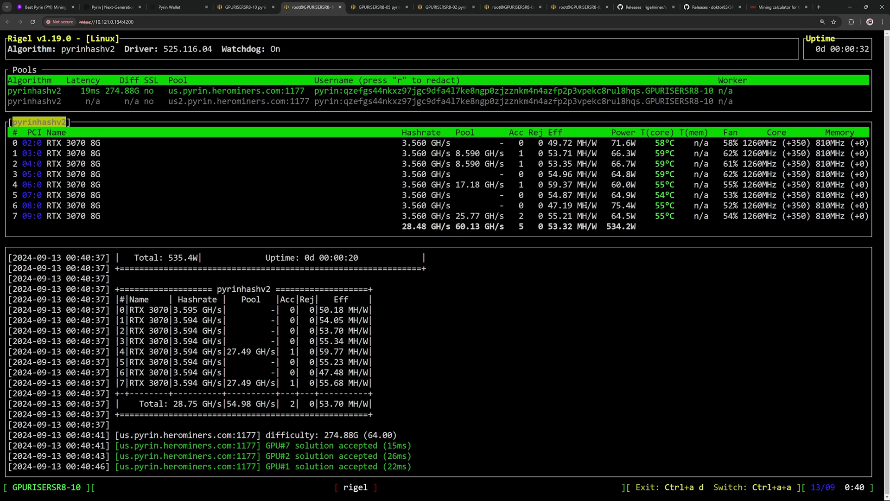
- Compare the hashrate and power figures in GPURISERSR8-10's Hive OS overview with those in its Rigel console
key(ctrl+shift+Tab)
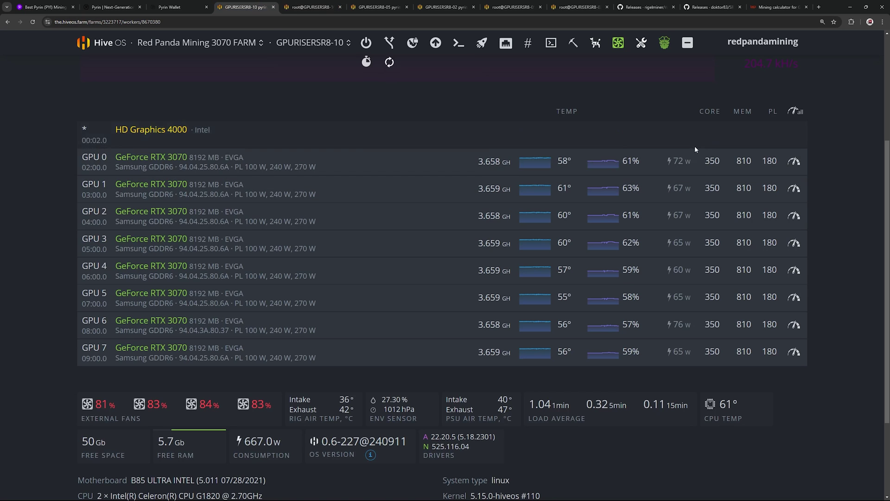
click(310, 6)
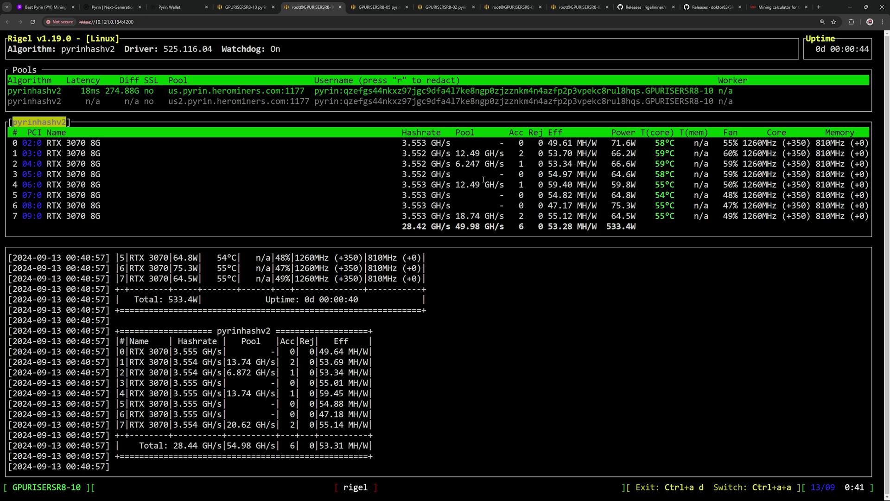
click(243, 5)
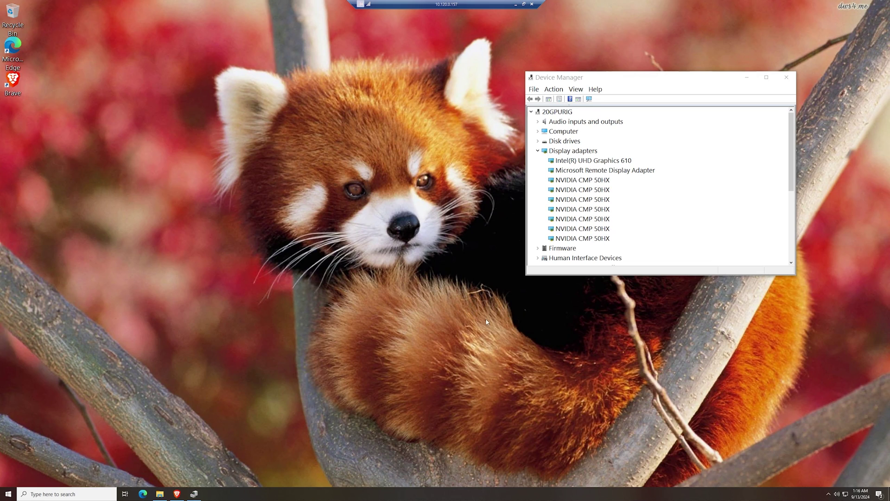
- On the remote Windows rig, examine the NVIDIA cards under Display adapters in Device Manager
click(568, 151)
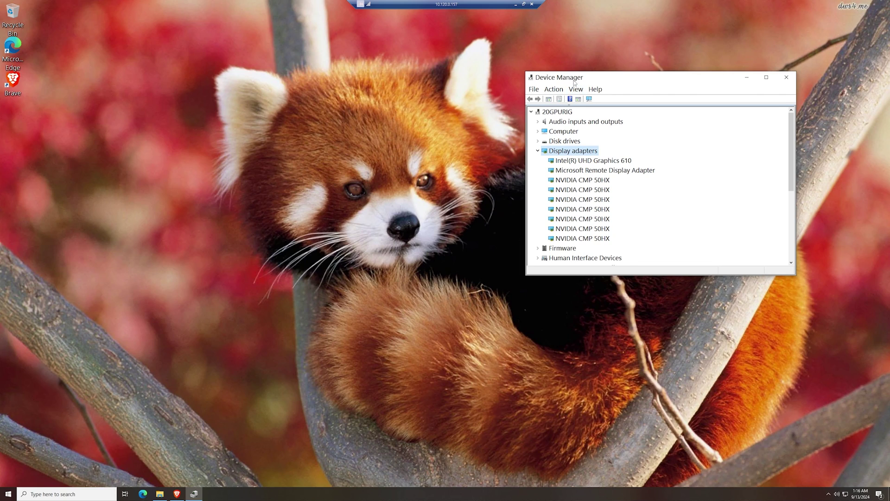
drag(575, 80, 587, 94)
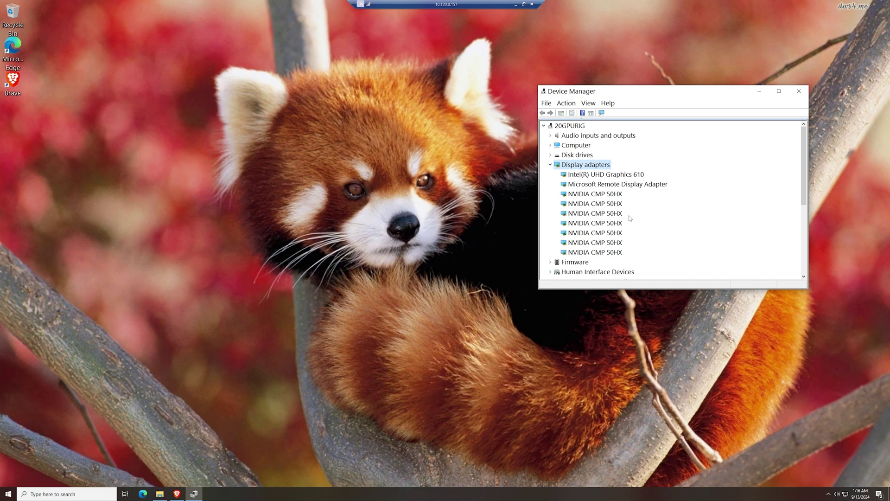
click(615, 225)
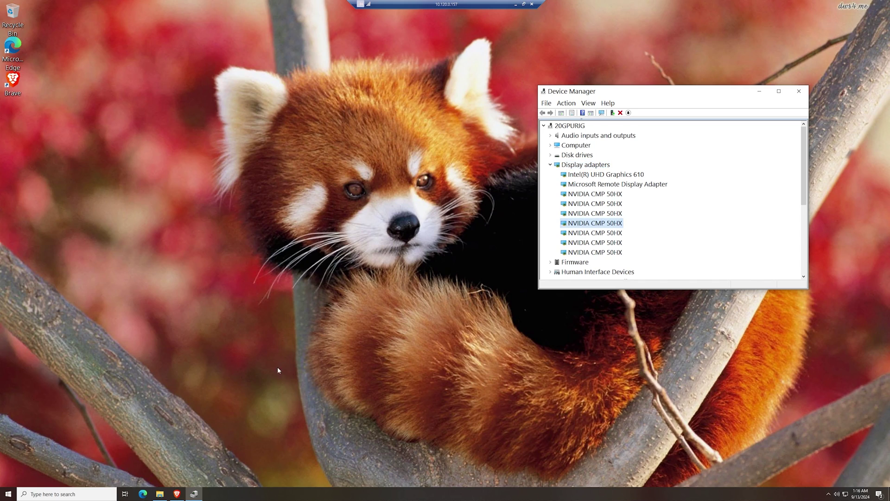
- Switch to the Brave browser and review the Rigel 1.19.0 release notes and Windows download on GitHub
mouse_move(163, 496)
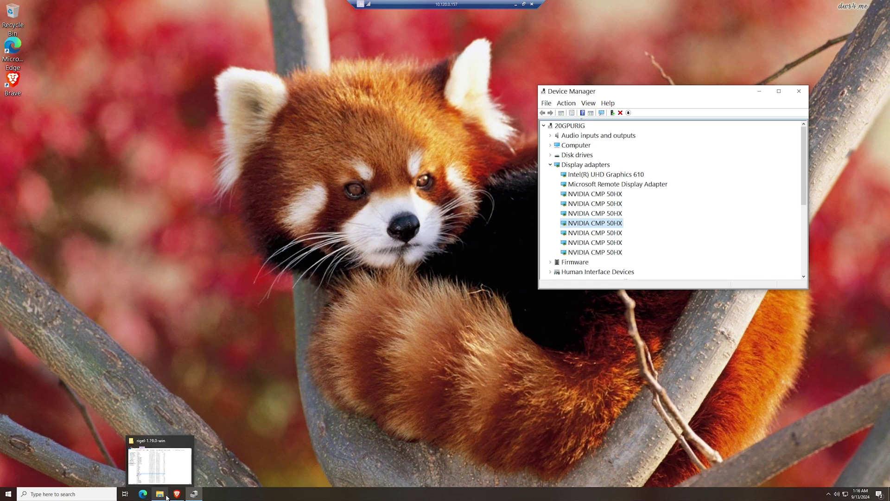
click(166, 497)
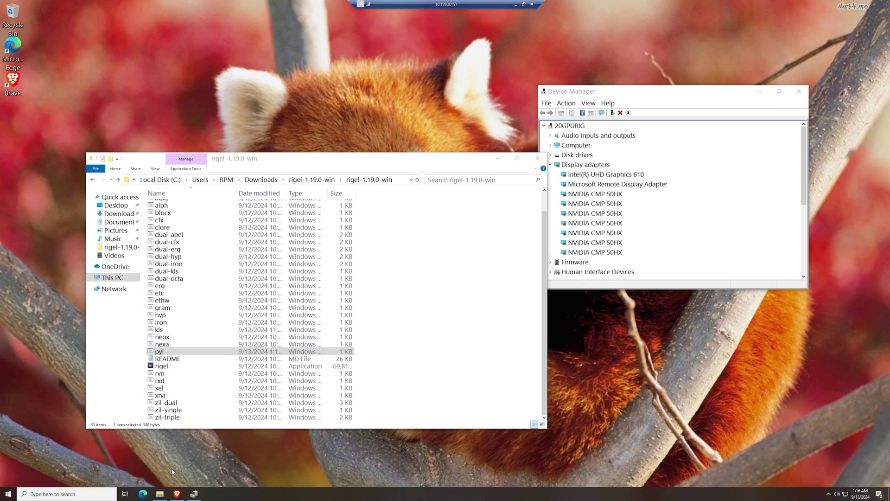
click(181, 497)
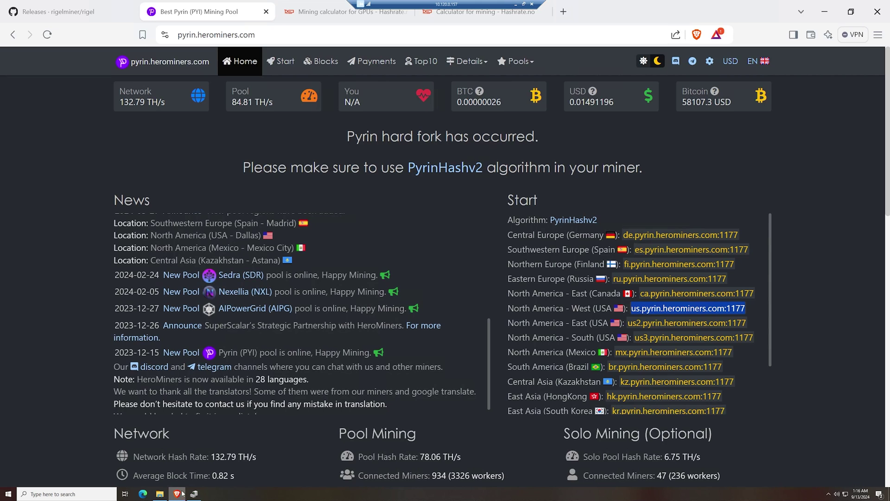
click(93, 16)
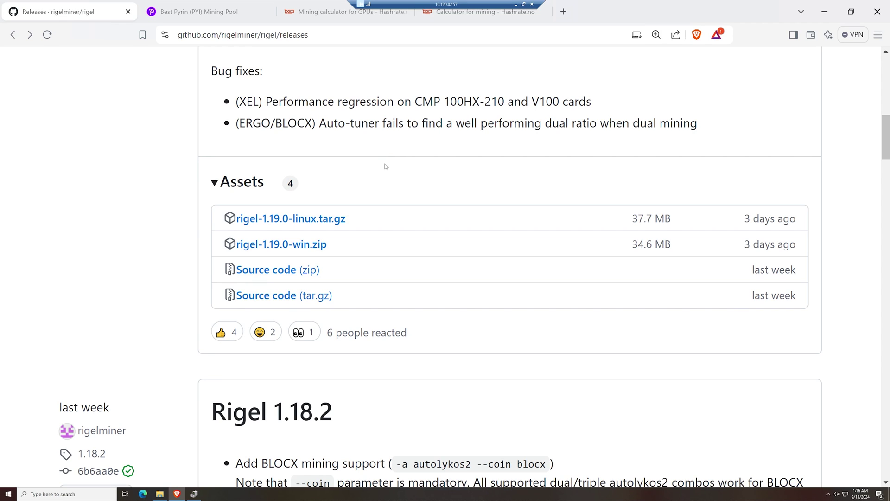
scroll(385, 170, up, 9)
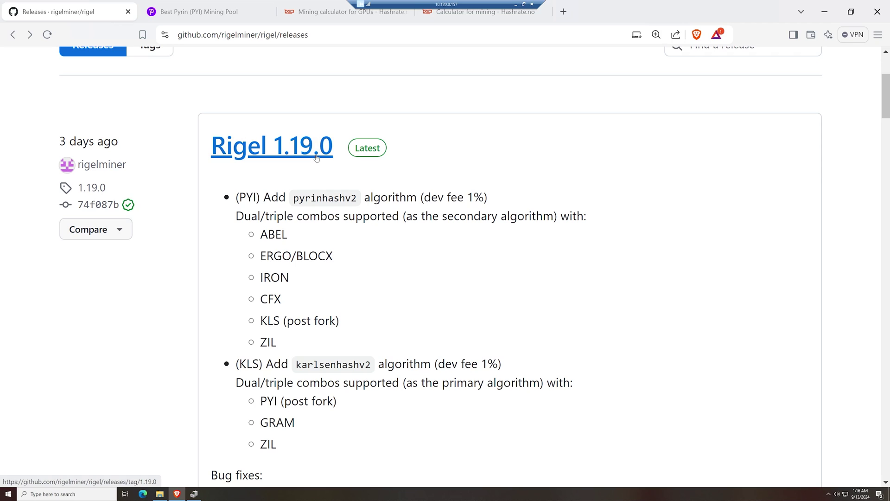
scroll(320, 163, down, 6)
scroll(320, 163, down, 2)
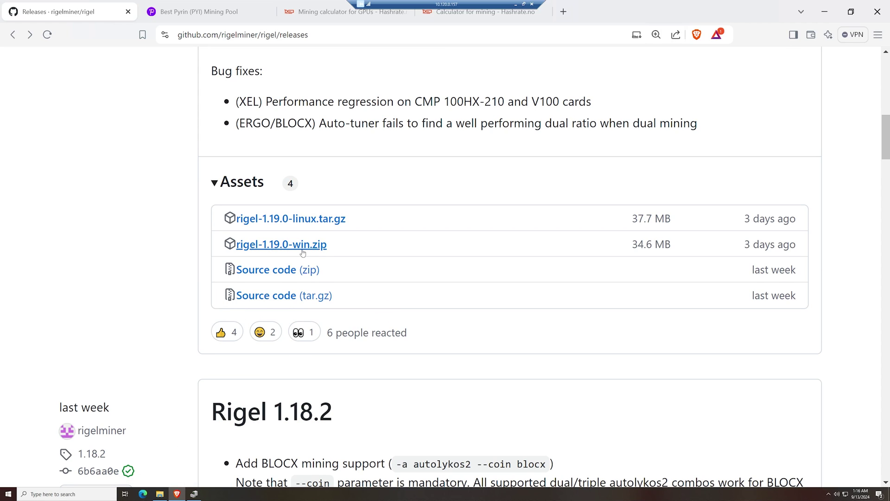
- Switch to File Explorer and open the Downloads folder
click(160, 494)
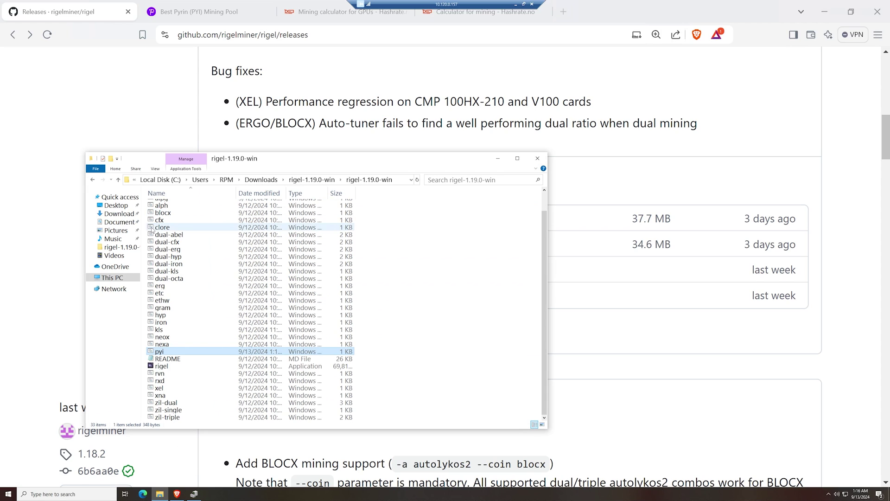
click(118, 213)
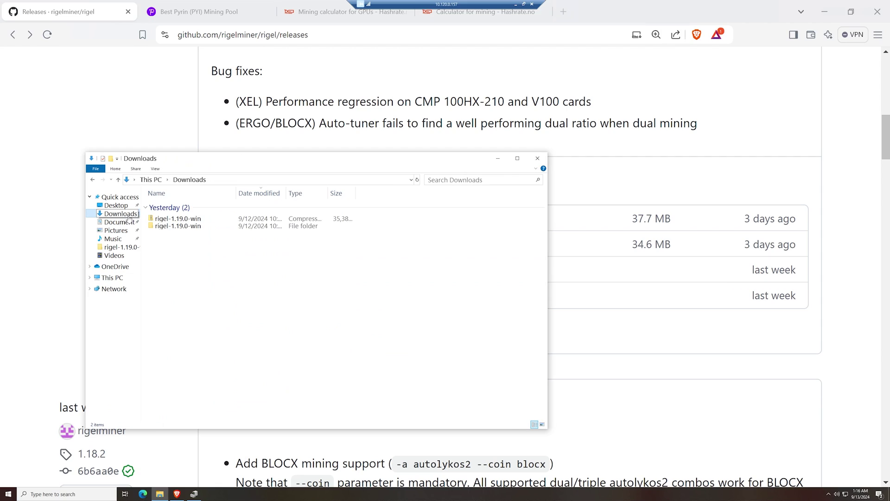
right_click(192, 219)
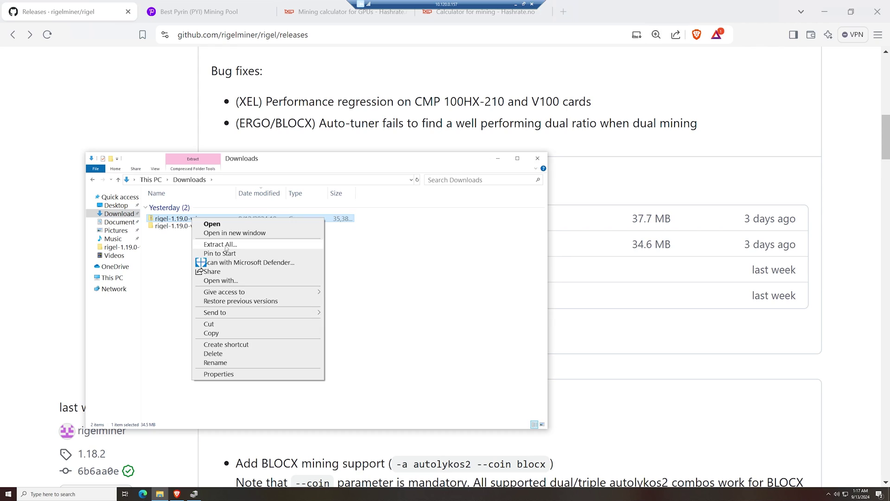
click(226, 245)
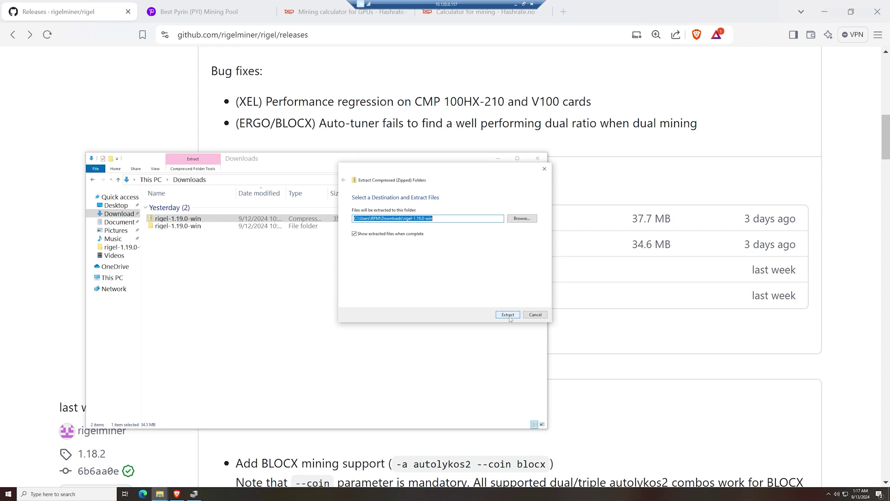
click(535, 315)
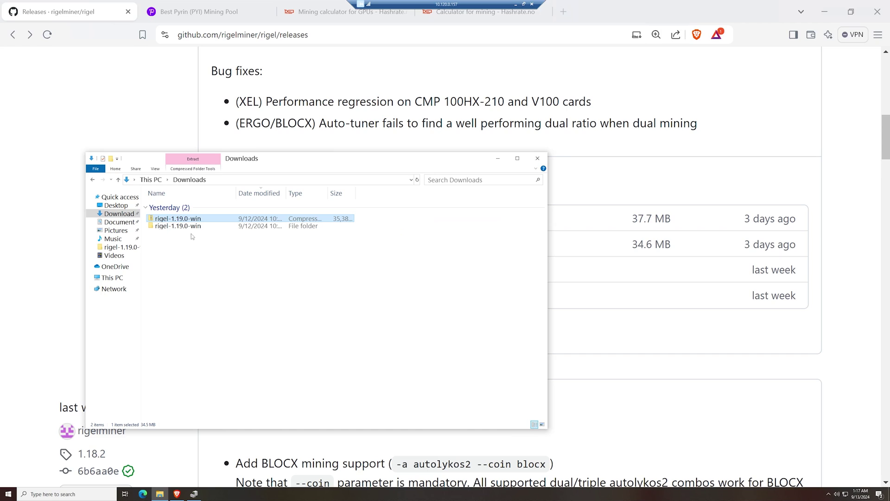
- Open the innermost extracted rigel-1.19.0-win folder in a taller window and minimize the browser behind it
key(ctrl+shift+5)
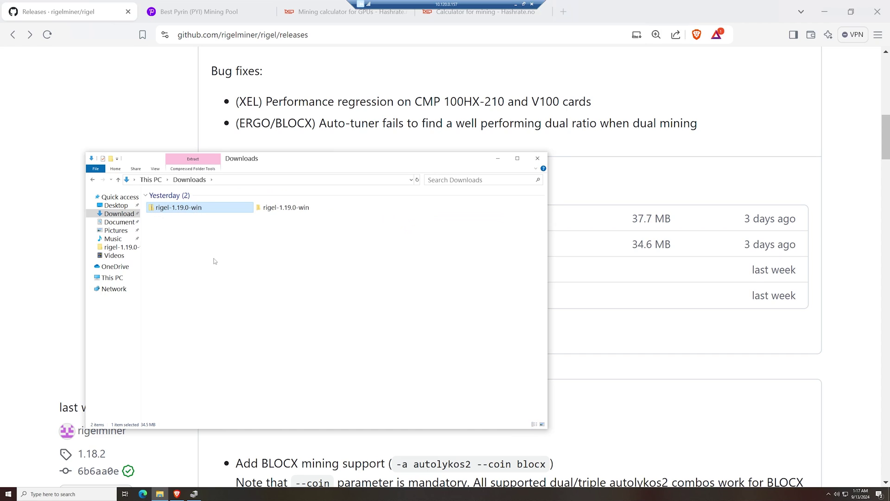
key(ctrl+shift+6)
double_click(175, 216)
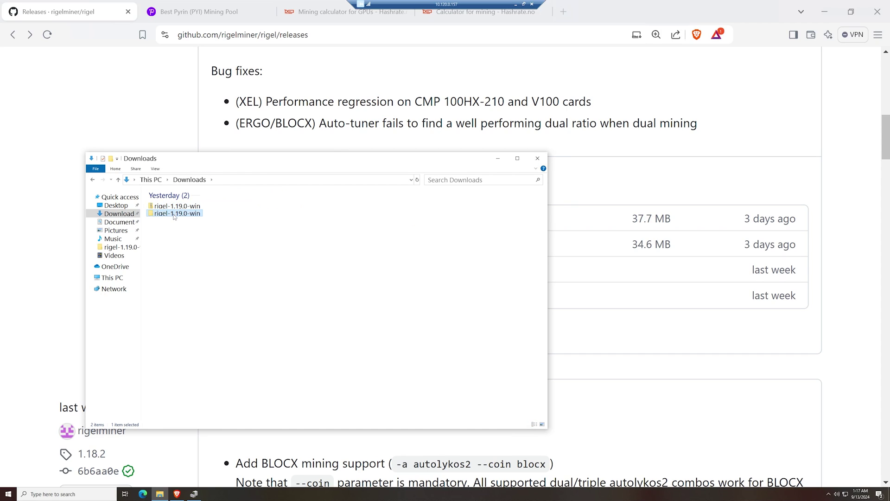
double_click(179, 208)
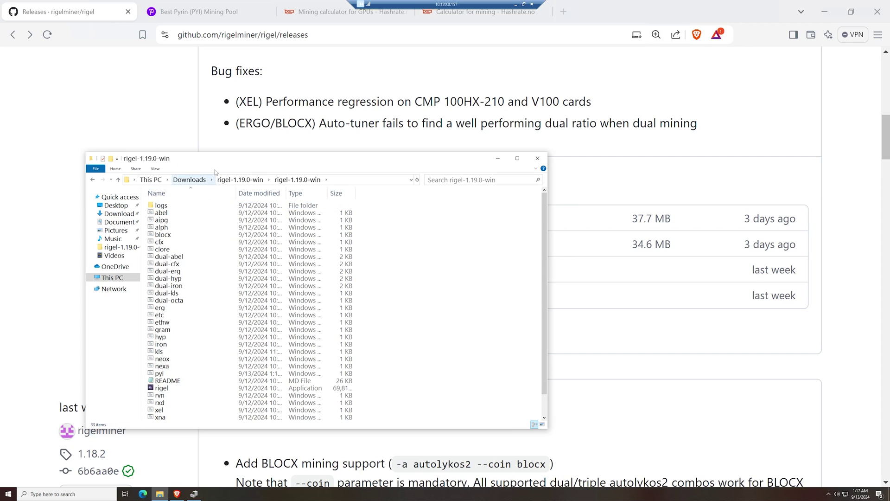
drag(195, 152, 195, 124)
click(825, 12)
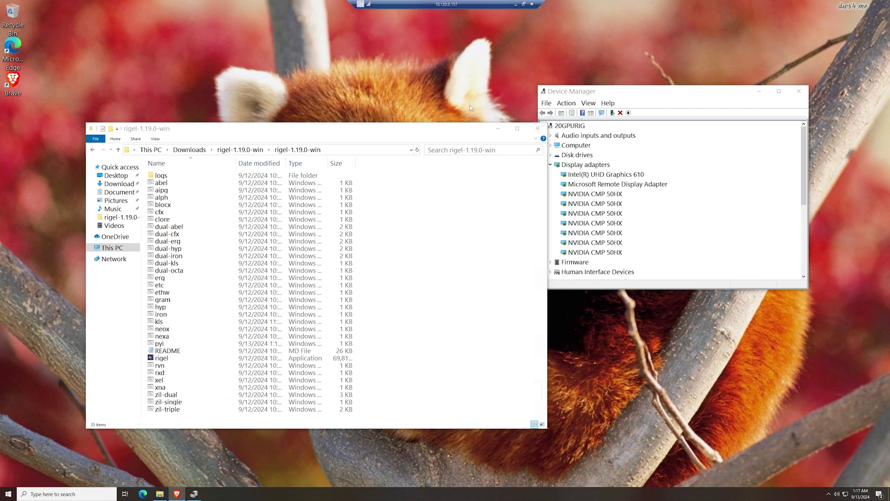
- Open the pyi batch file for editing in Notepad, with the text zoomed to 200% and the window enlarged
drag(373, 131, 324, 126)
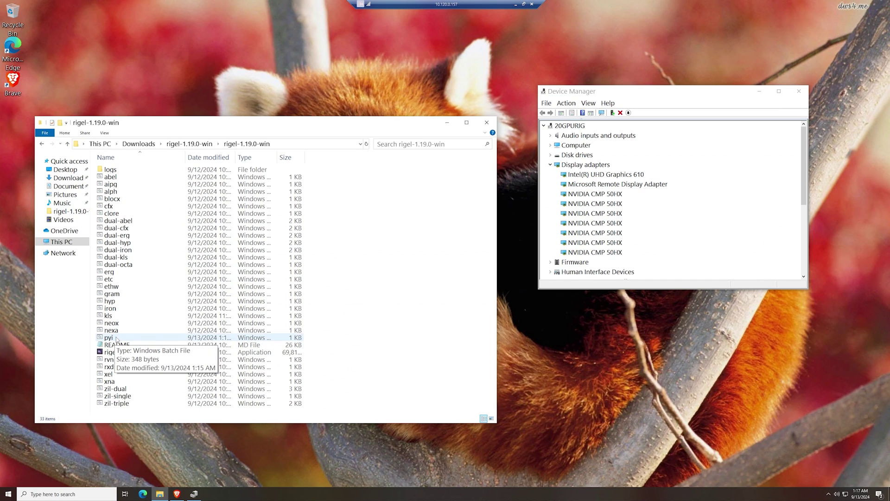
right_click(117, 339)
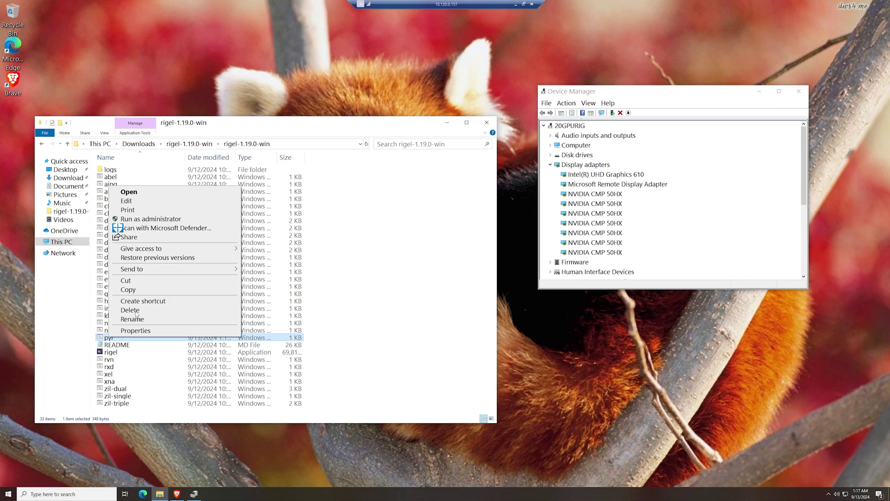
click(126, 200)
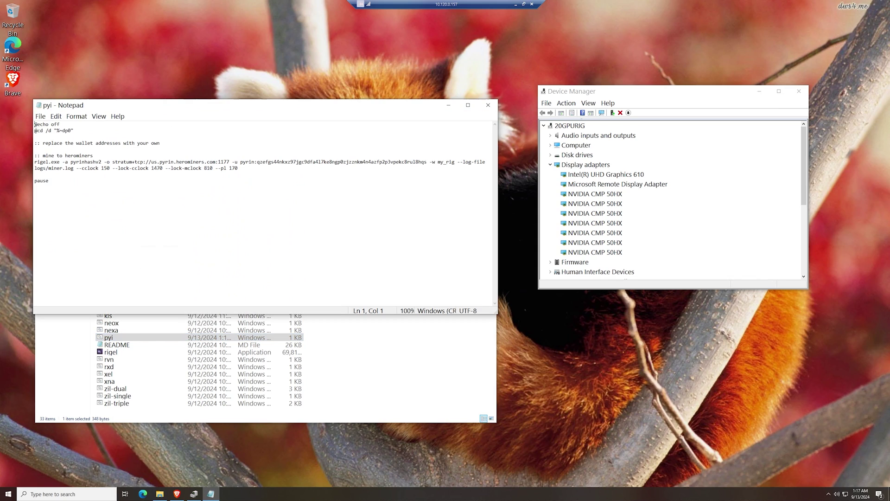
scroll(264, 209, up, 10)
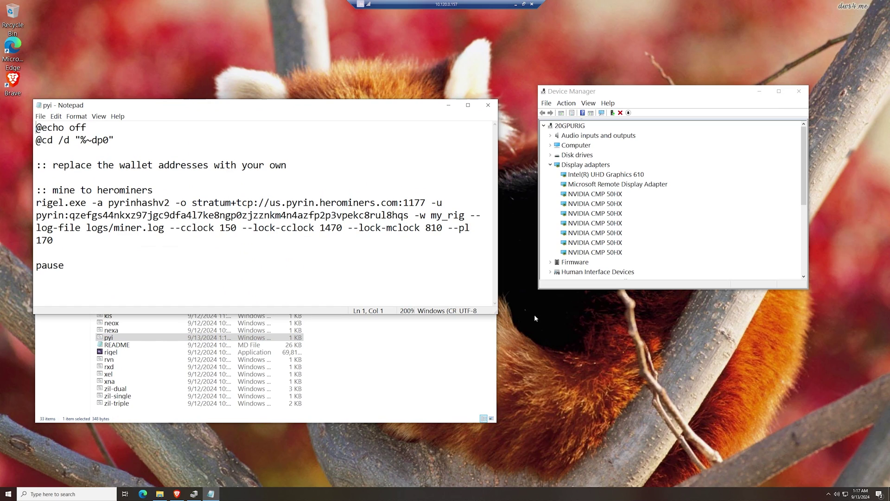
drag(499, 313, 500, 367)
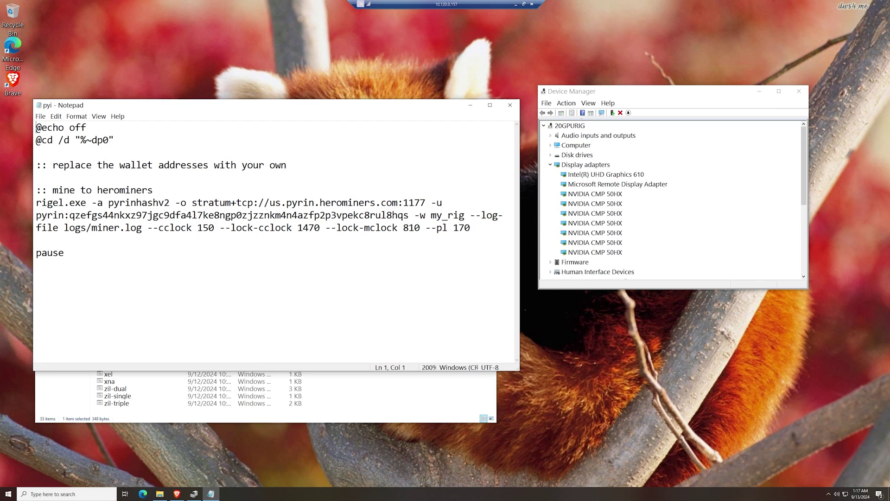
- Try commenting out the rigel.exe command line with "::" and remove the marker again
key(shift+Left)
key(shift+Left)
key(Down)
key(shift+Right)
key(shift+Right)
key(shift+Right)
key(shift+Right)
key(shift+Right)
key(shift+Right)
key(shift+Right)
key(shift+Right)
key(shift+Right)
key(shift+Right)
key(shift+Right)
key(shift+Left)
key(shift+Left)
key(shift+Left)
key(shift+Left)
key(shift+Left)
key(shift+Left)
key(shift+Left)
key(shift+Left)
key(shift+Left)
key(shift+Left)
key(shift+Left)
text(::)
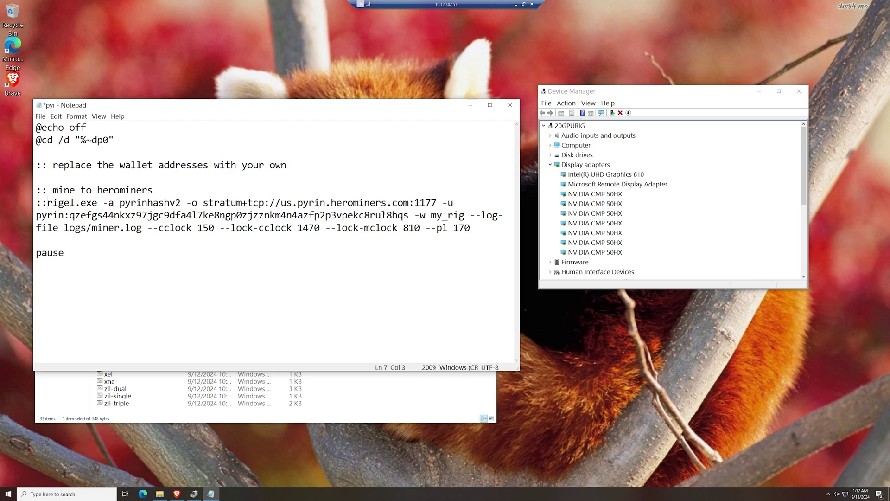
key(shift+Home)
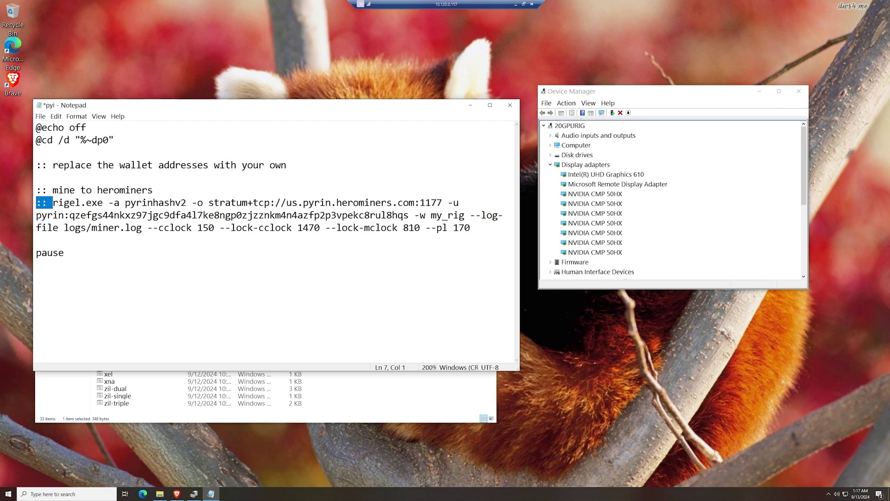
key(BackSpace)
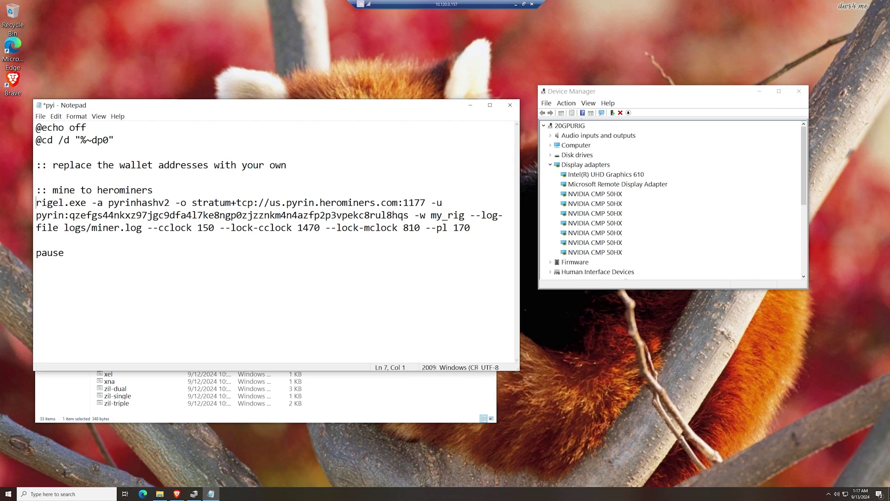
- Examine the algorithm name and the full stratum pool address in the rigel.exe command line
key(shift+Right)
key(shift+Right)
key(shift+Right)
key(shift+Right)
key(shift+Right)
key(shift+Right)
key(shift+Right)
key(shift+Right)
key(shift+Right)
key(shift+Right)
key(shift+Right)
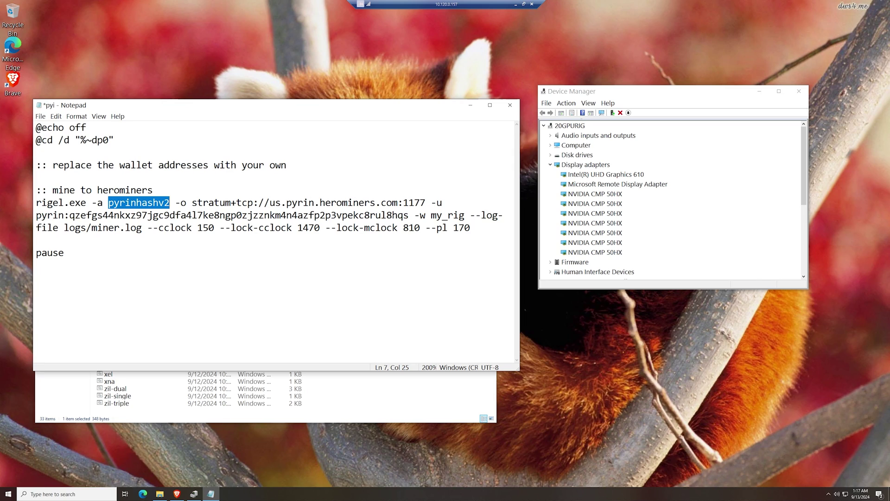
click(253, 203)
drag(192, 203, 425, 203)
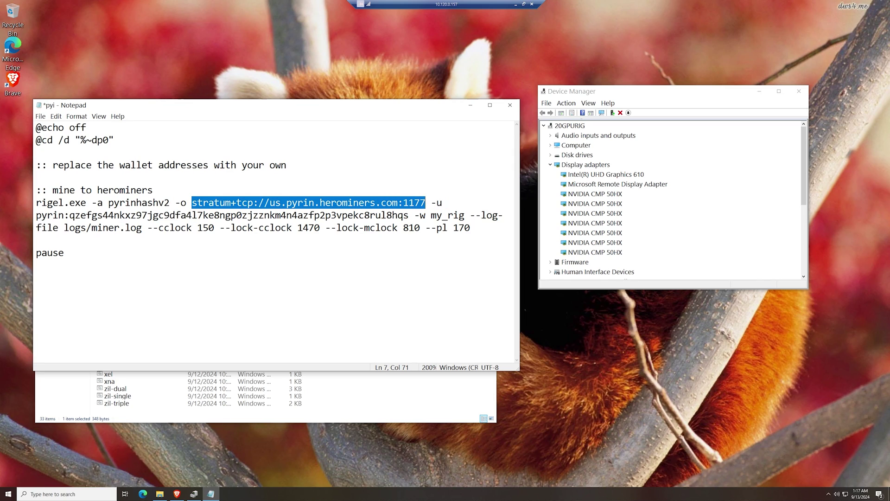
- Switch to the Brave browser and copy the North America - West server address us.pyrin.herominers.com:1177 from the HeroMiners Pyrin page
click(177, 494)
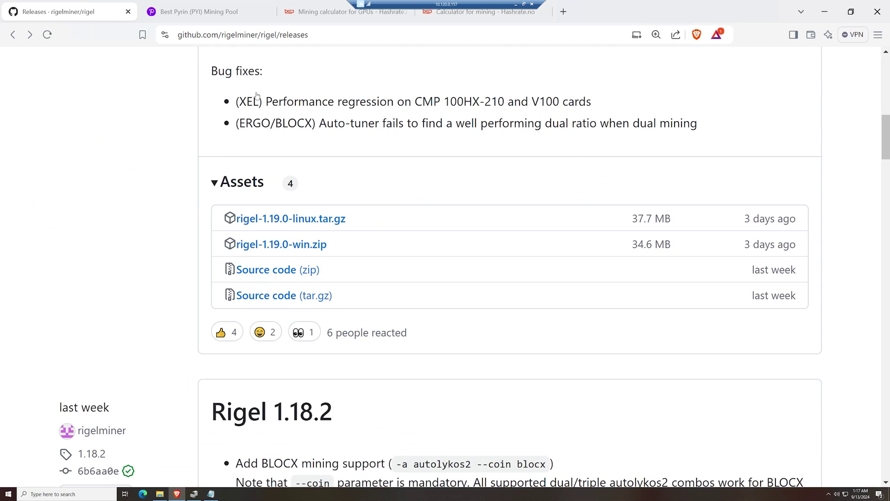
click(205, 13)
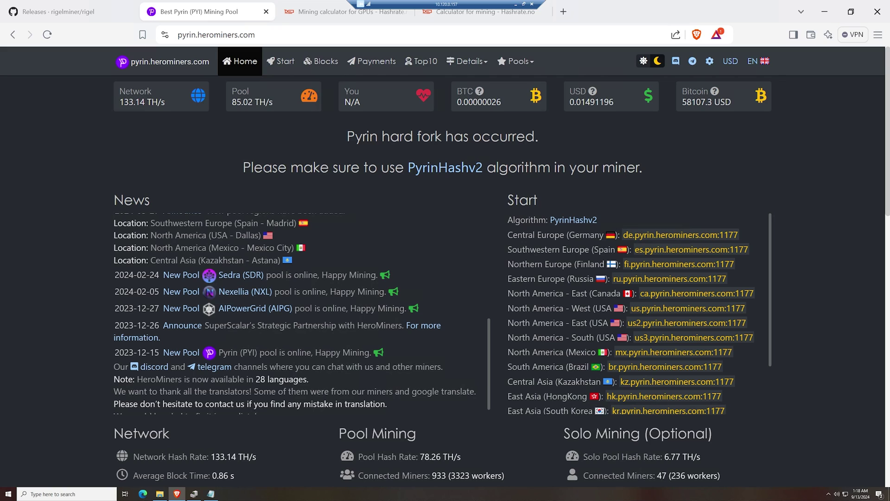
scroll(631, 314, down, 2)
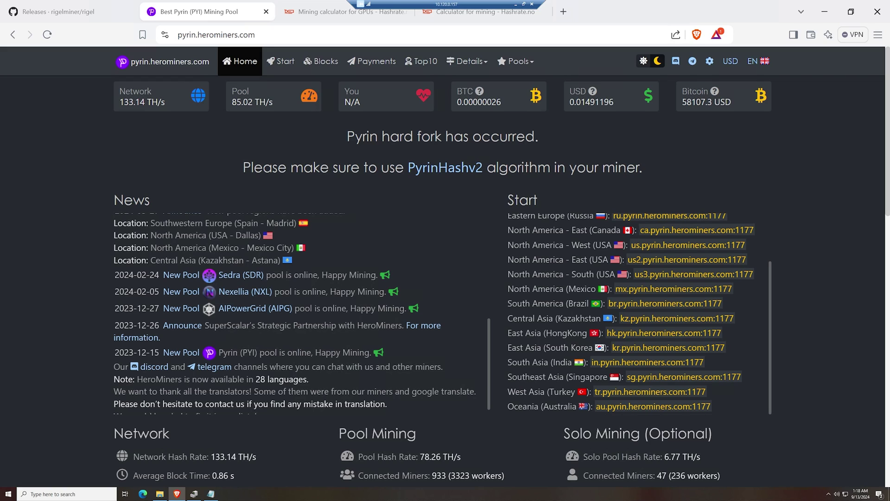
scroll(631, 313, up, 2)
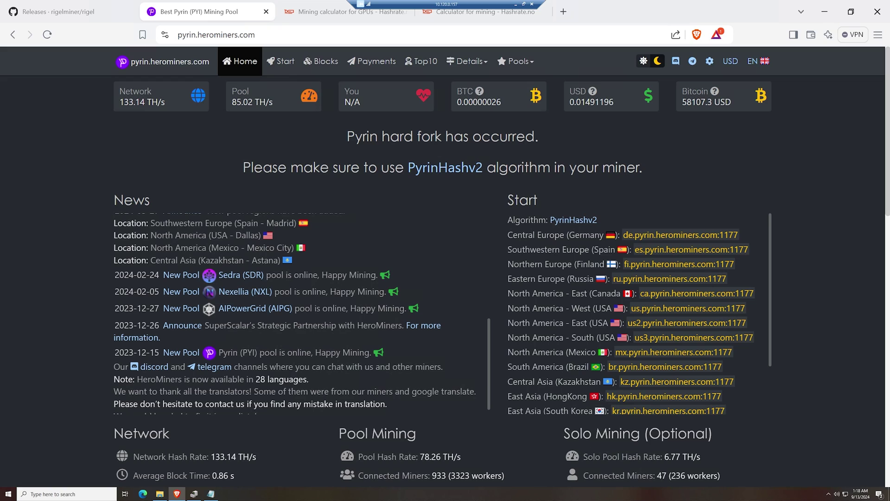
drag(748, 307, 631, 308)
key(ctrl+c)
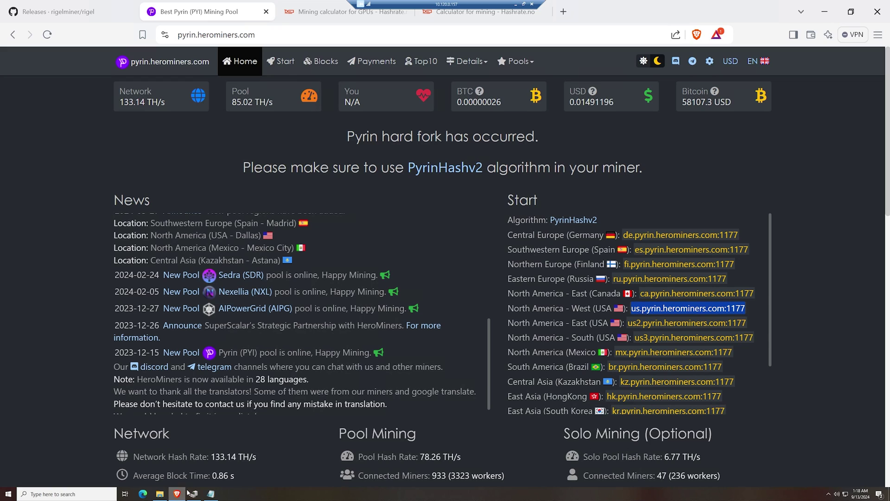
- Switch back to Notepad and replace the server address after stratum+tcp:// with the copied us.pyrin.herominers.com:1177
click(211, 494)
click(253, 203)
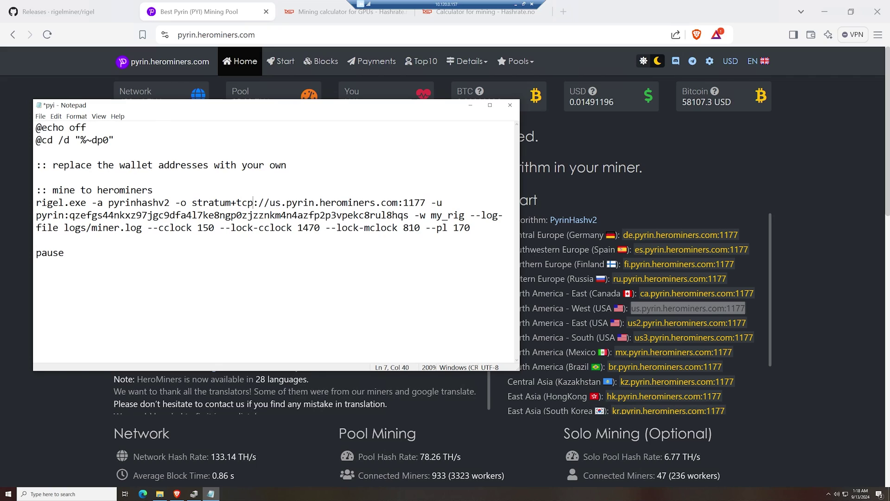
drag(425, 203, 275, 203)
key(ctrl+v)
click(426, 202)
- Copy the Account 1 address from the Pyrin web wallet and paste it over the wallet address in the pyi batch file
drag(36, 215, 409, 215)
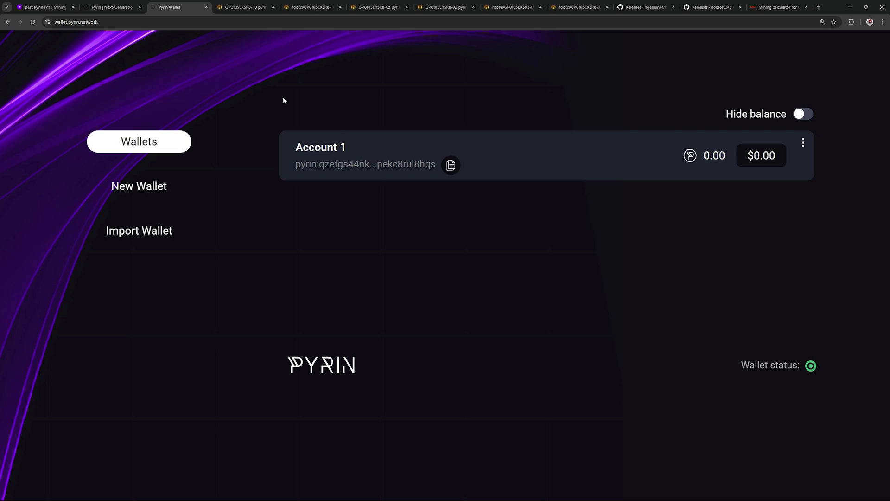
click(451, 168)
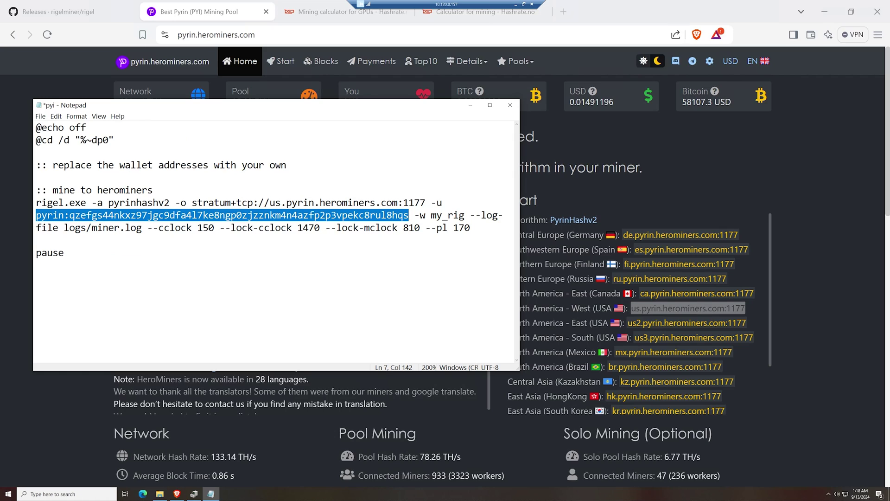
key(ctrl+v)
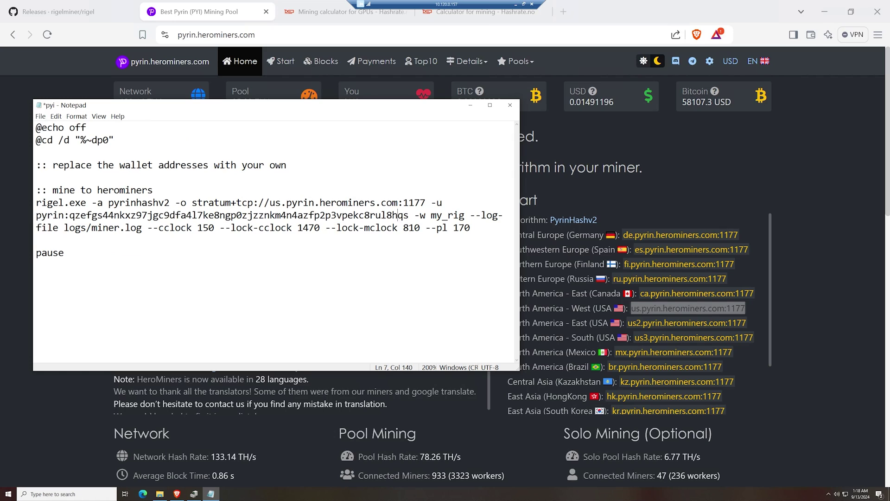
key(shift+Left)
key(shift+Left)
key(shift+Left)
key(shift+Left)
key(shift+Home)
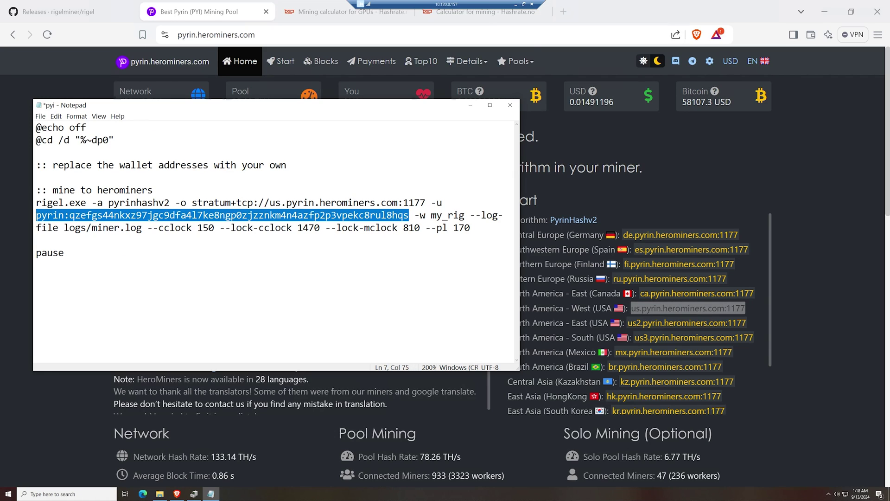
key(Right)
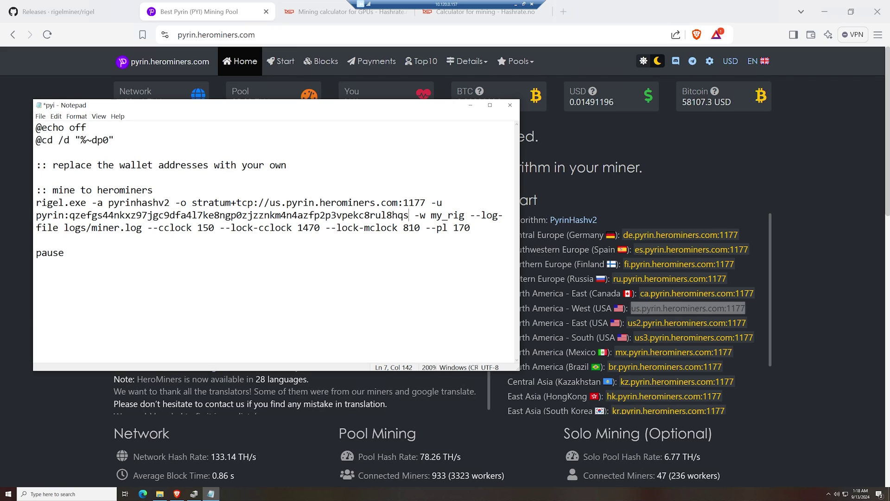
- Examine the overclocking options --cclock, --lock-cclock, --lock-mclock and --pl at the end of the rigel.exe command
click(148, 227)
key(shift+End)
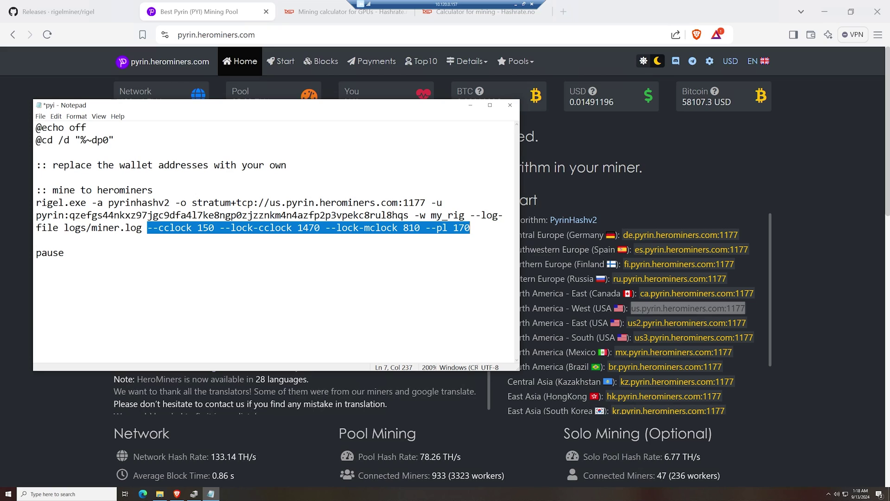
key(Right)
key(ctrl+shift+Left)
key(ctrl+shift+Left)
key(ctrl+shift+Left)
key(Down)
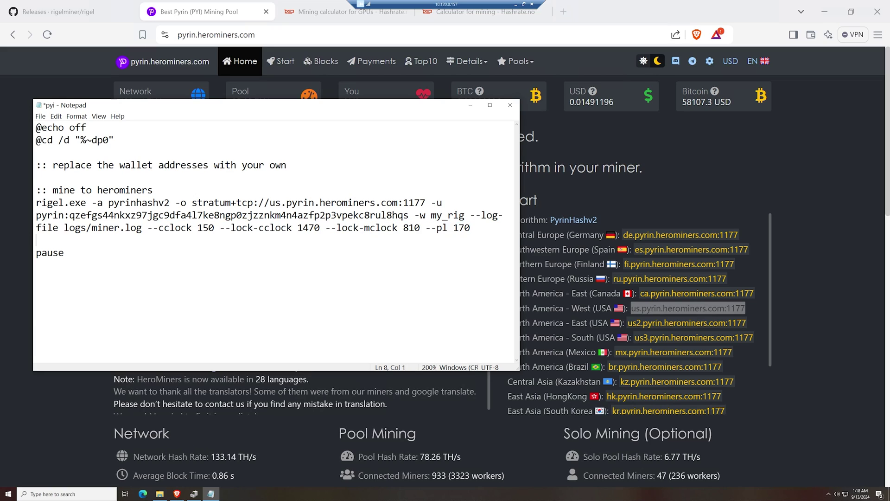
key(ctrl+shift+Left)
key(ctrl+shift+Left)
key(ctrl+shift+Left)
key(ctrl+shift+Left)
key(ctrl+shift+Left)
key(ctrl+shift+Left)
key(ctrl+shift+Left)
key(ctrl+shift+Left)
key(ctrl+shift+Left)
key(ctrl+shift+Left)
key(ctrl+shift+Left)
key(ctrl+shift+Left)
key(ctrl+shift+Left)
key(ctrl+shift+Left)
key(ctrl+shift+Left)
key(ctrl+shift+Left)
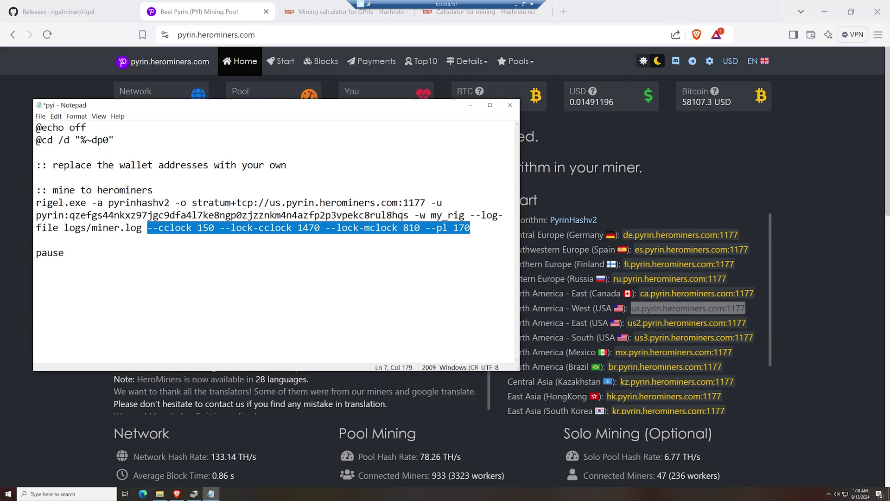
key(Down)
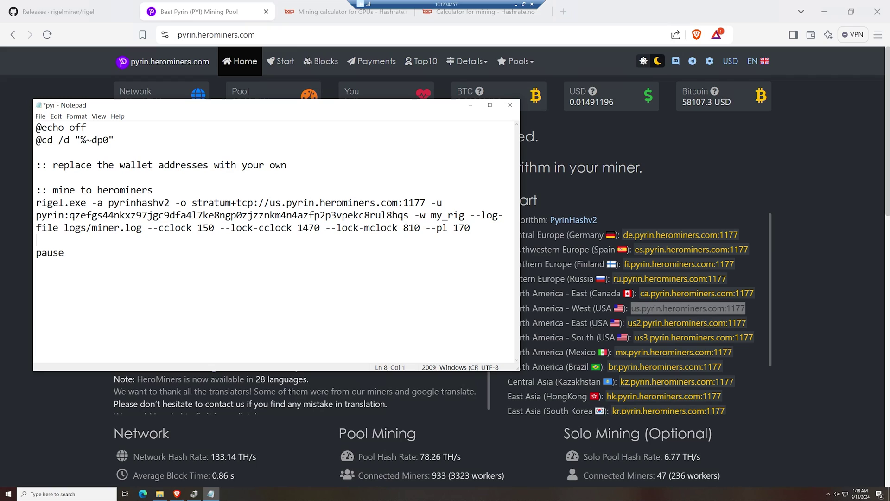
drag(236, 228, 298, 227)
key(Down)
drag(380, 227, 386, 227)
double_click(462, 227)
drag(470, 228, 148, 228)
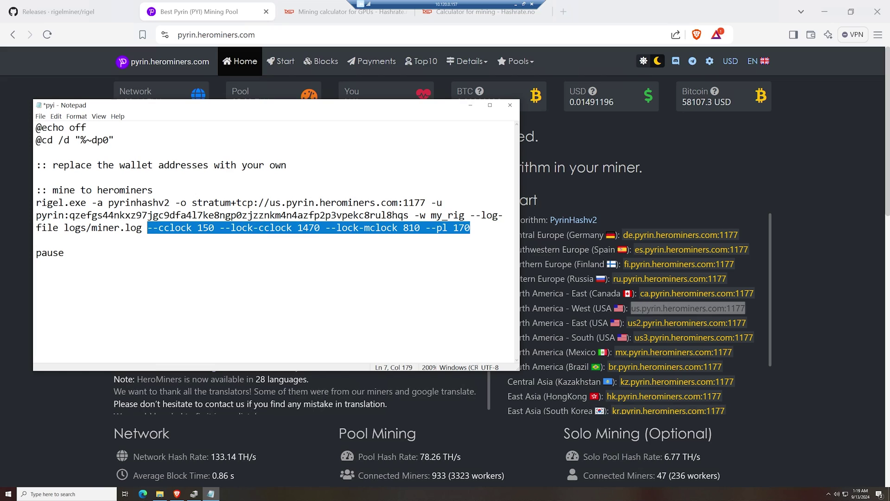
click(148, 227)
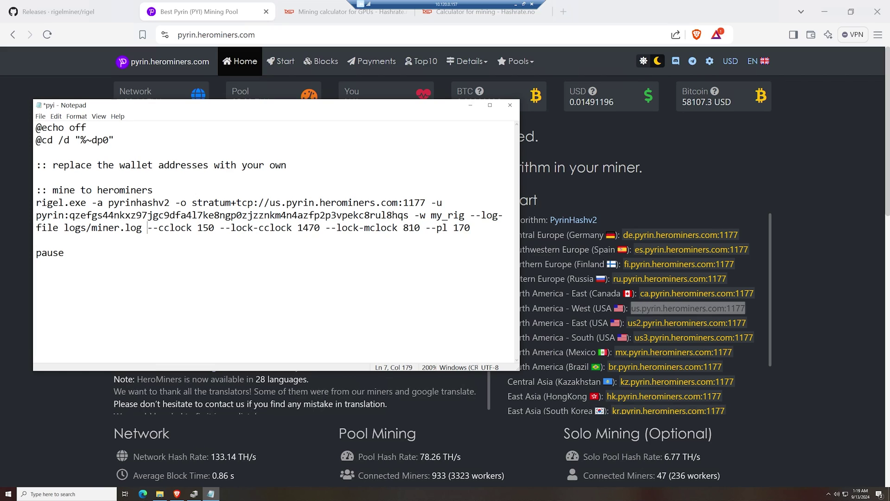
- Bring Device Manager forward and compare its NVIDIA CMP 50HX cards with the core clock options in the batch file
click(194, 494)
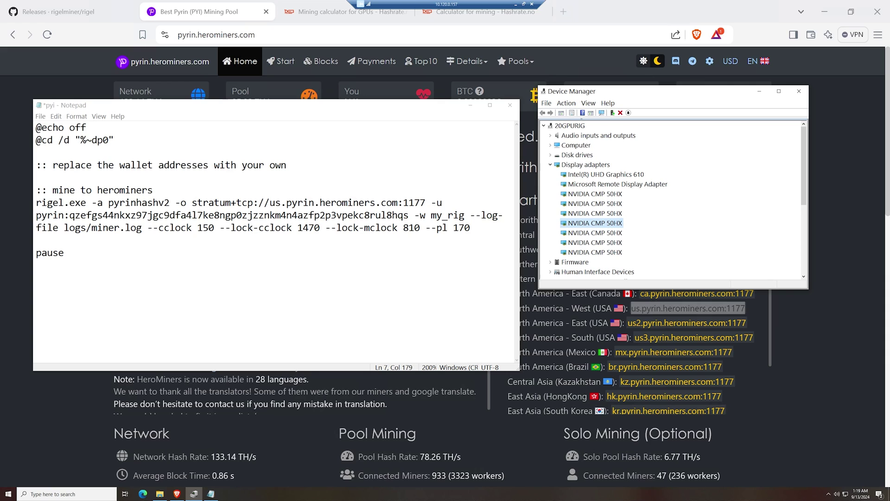
click(302, 227)
drag(302, 228, 197, 228)
- Switch to the hashrate.no GPU page in Brave and review the profitability list up to the highest-ranked cards
click(344, 18)
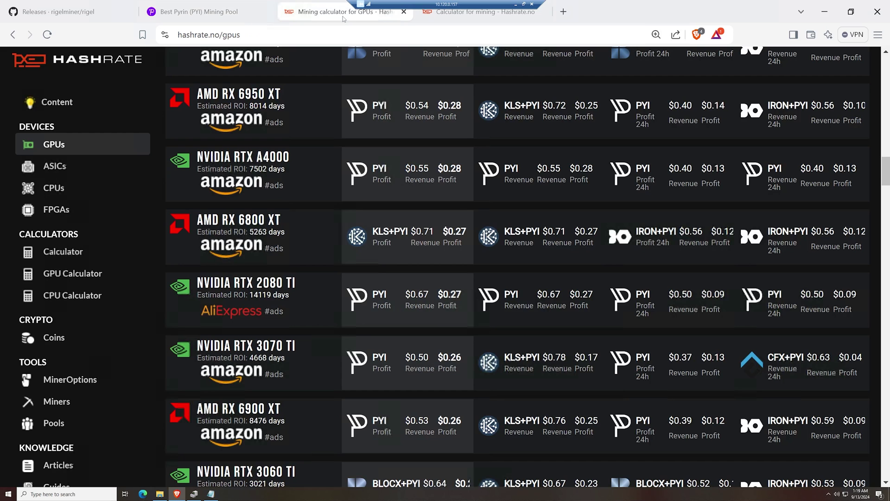
scroll(334, 257, up, 10)
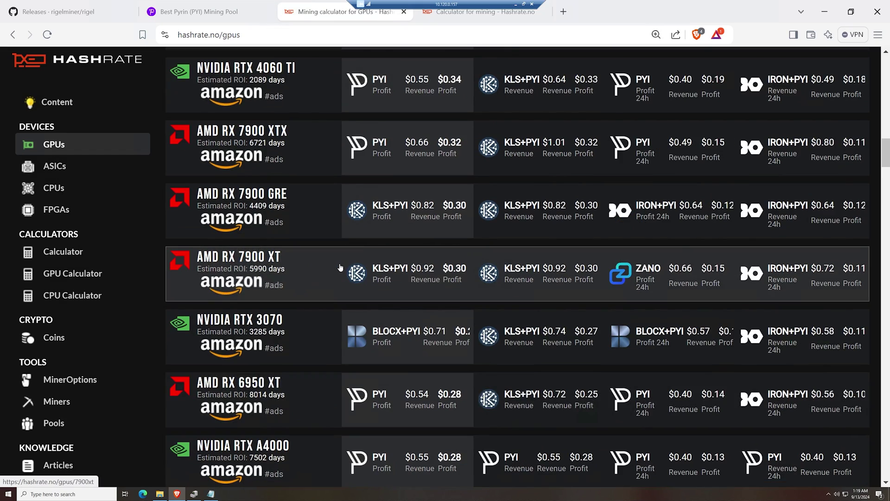
scroll(339, 263, up, 1)
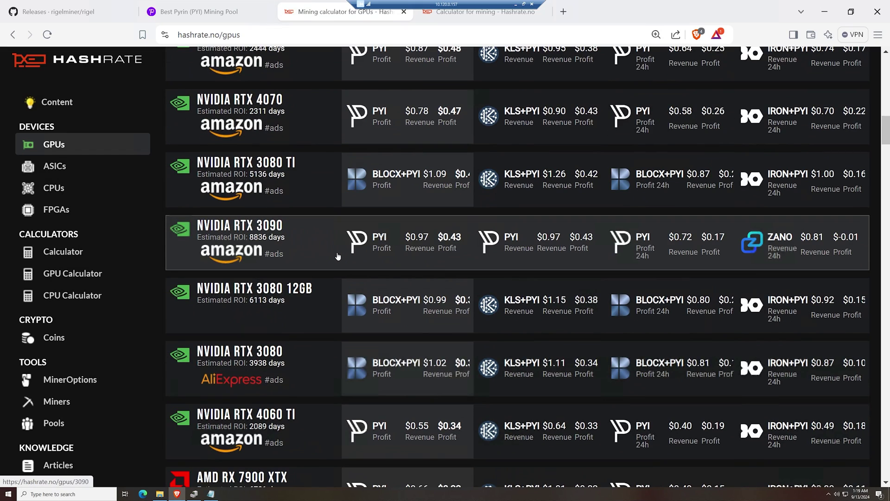
scroll(336, 257, up, 3)
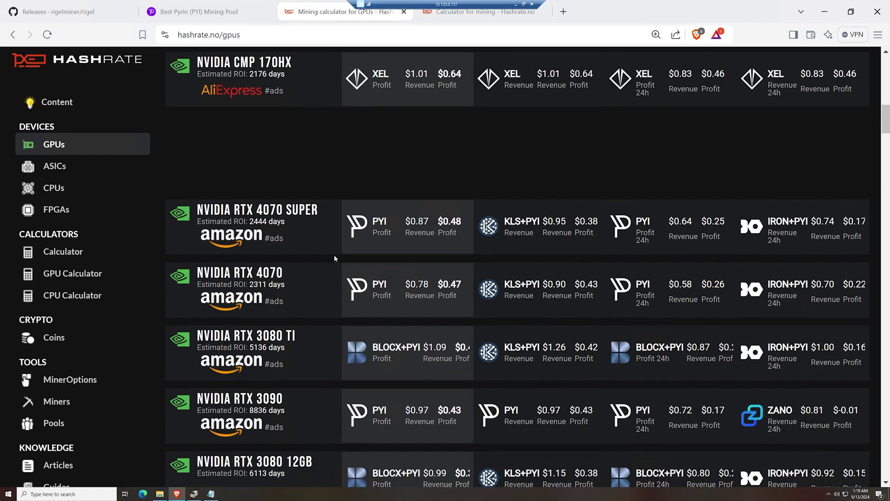
scroll(334, 255, up, 1)
scroll(334, 259, up, 3)
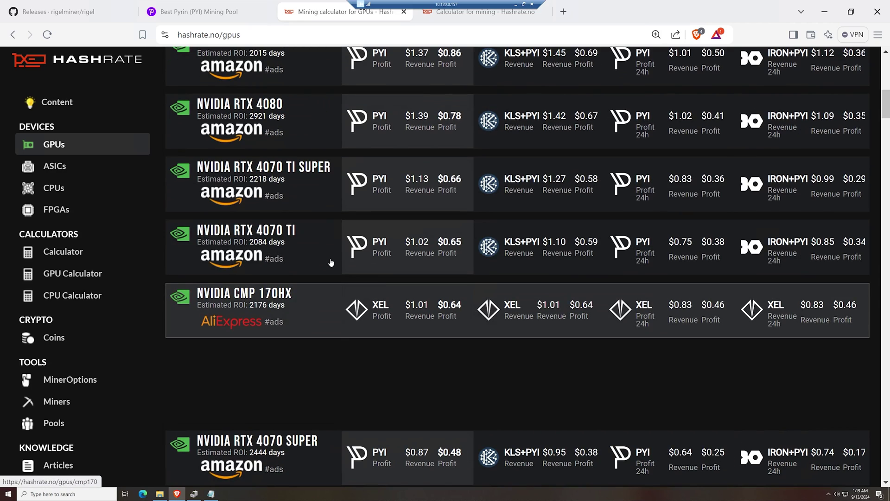
scroll(330, 262, up, 2)
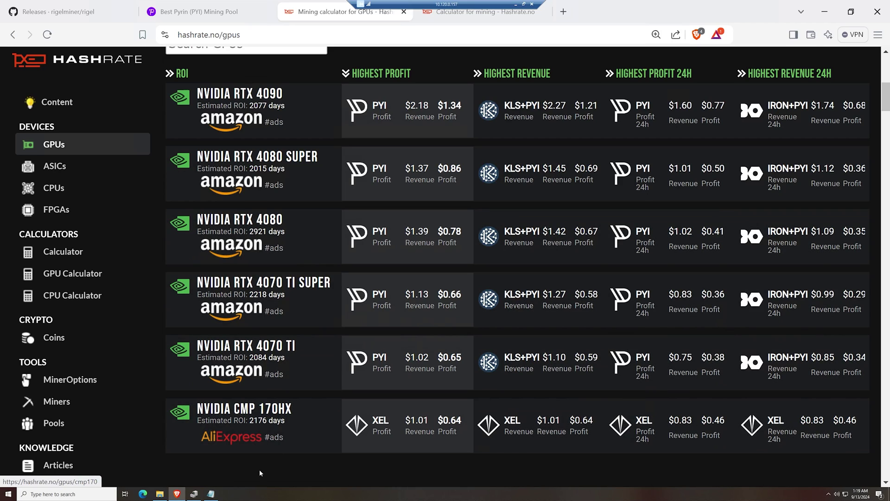
- Bring the pyi batch file back up in Notepad, save it with the overclocking options and close it
click(211, 494)
click(36, 240)
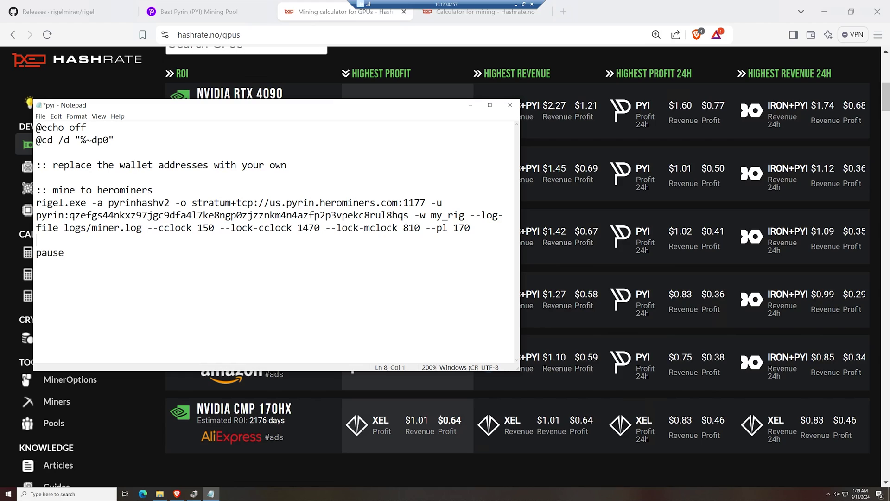
click(470, 227)
drag(470, 227, 130, 227)
click(130, 227)
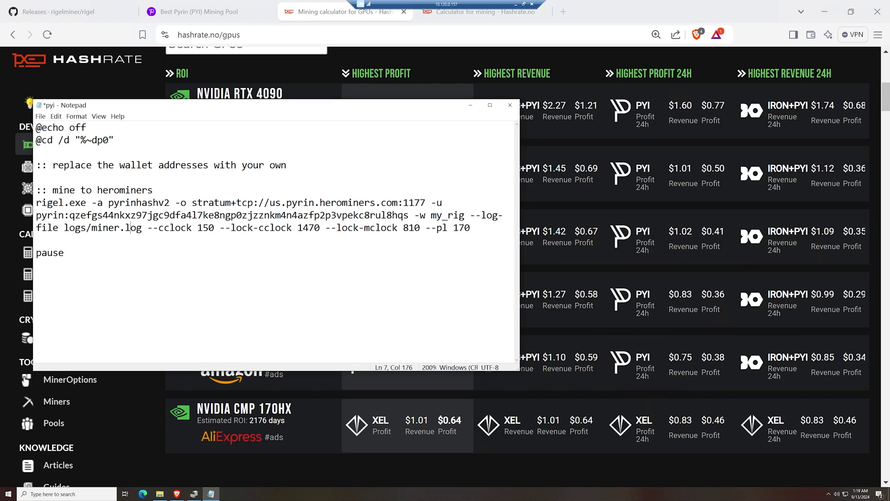
click(42, 116)
click(52, 154)
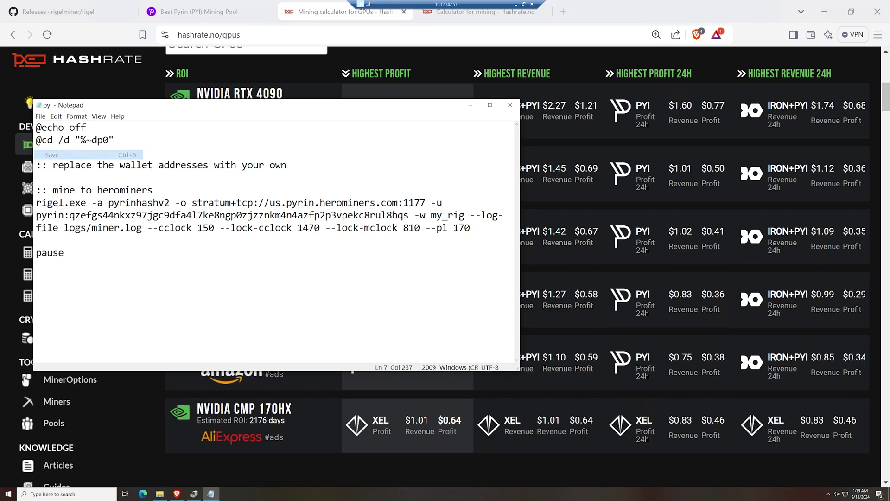
click(511, 105)
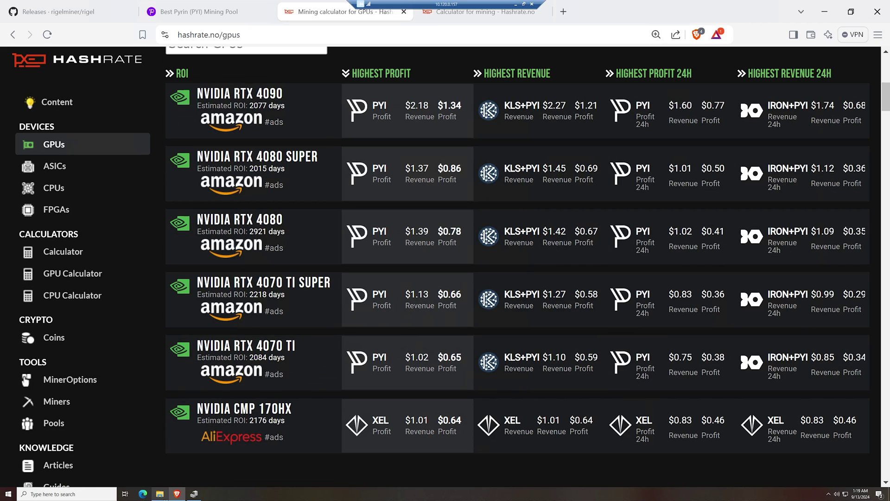
- Run the pyi batch file from the rigel-1.19.0-win folder as administrator
click(166, 497)
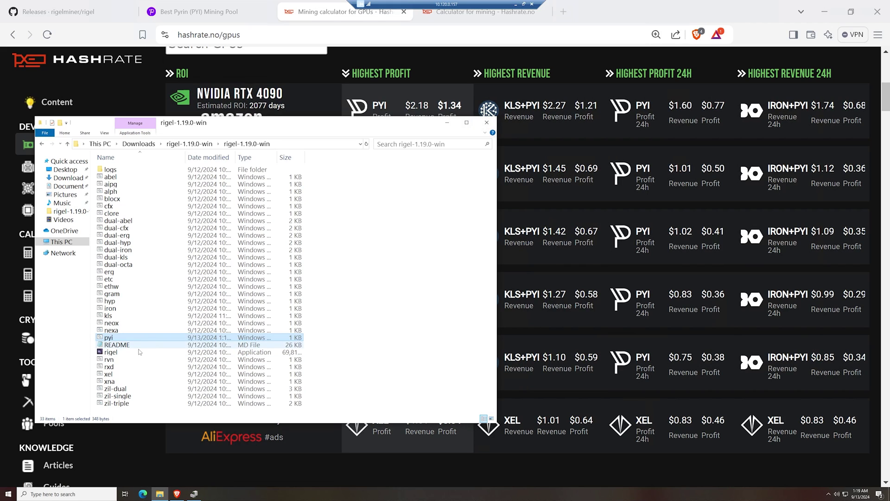
right_click(108, 339)
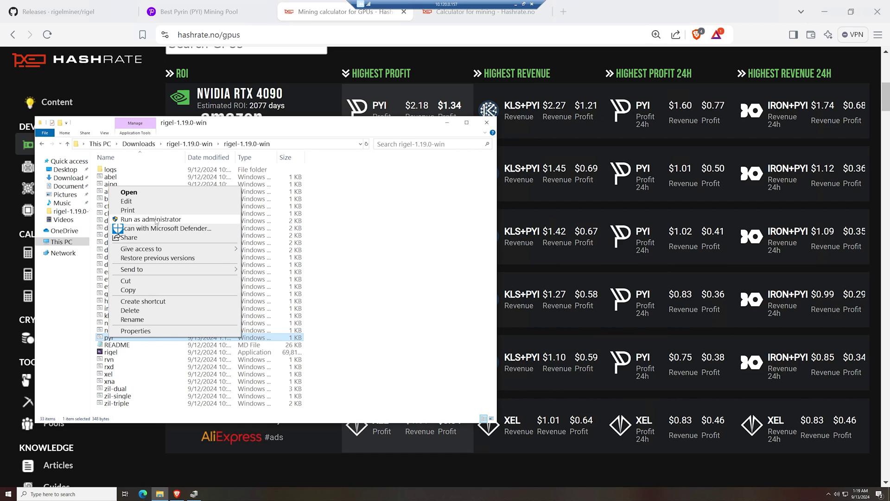
click(156, 222)
click(419, 296)
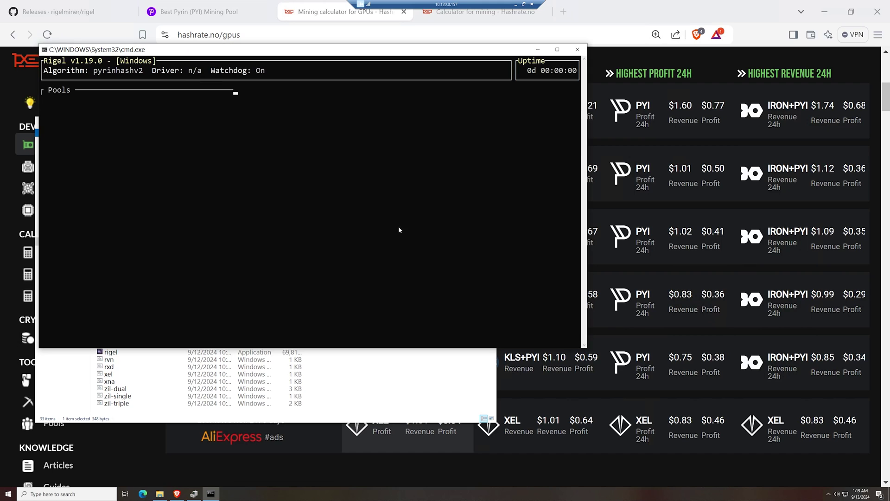
- Clear File Explorer and the browser off the desktop, keeping the Rigel miner console in view
drag(325, 50, 535, 118)
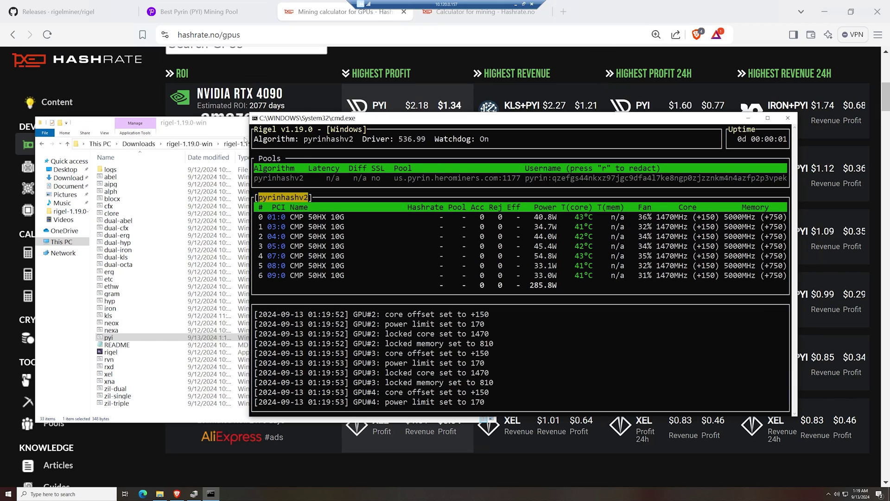
click(231, 131)
click(466, 121)
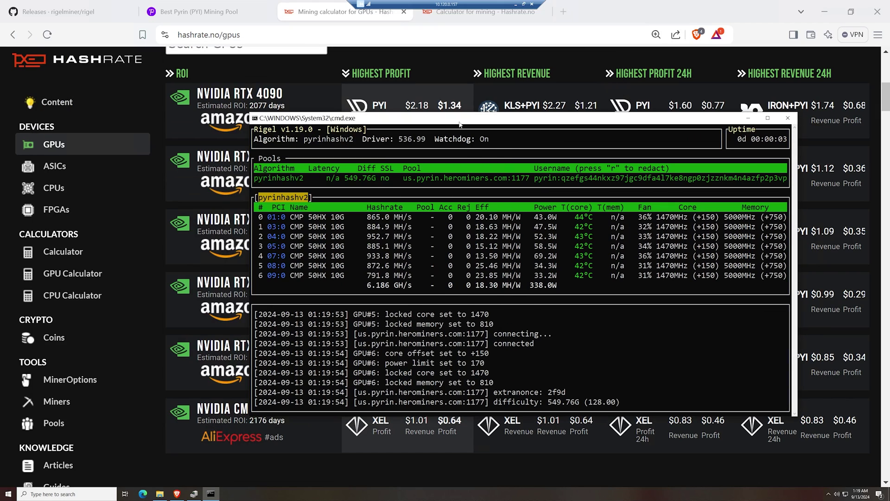
mouse_move(426, 118)
mouse_down()
mouse_move(380, 100)
mouse_move(602, 112)
mouse_move(531, 108)
mouse_up()
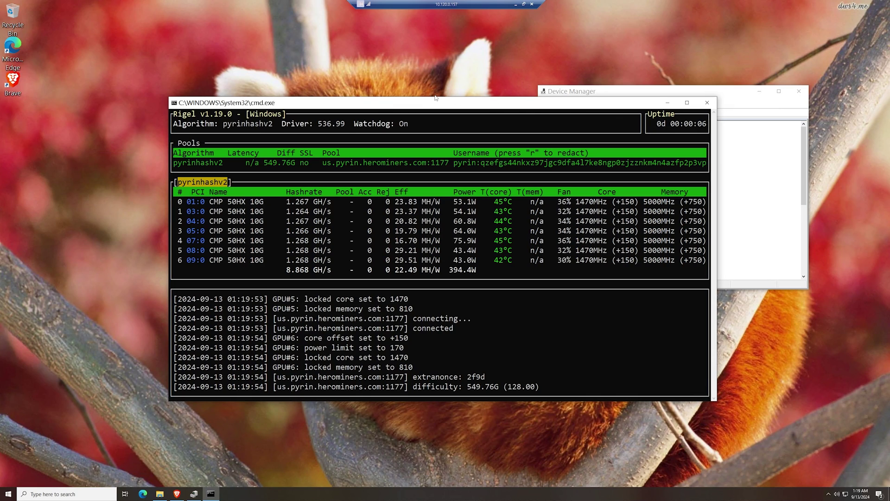
drag(417, 103, 323, 93)
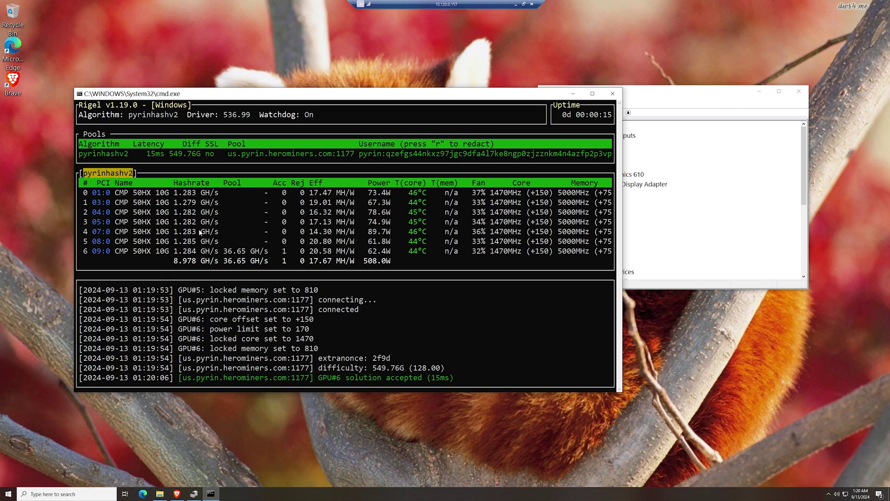
- Arrange Device Manager beside the Rigel console and widen the console to show the full GPU table
click(705, 251)
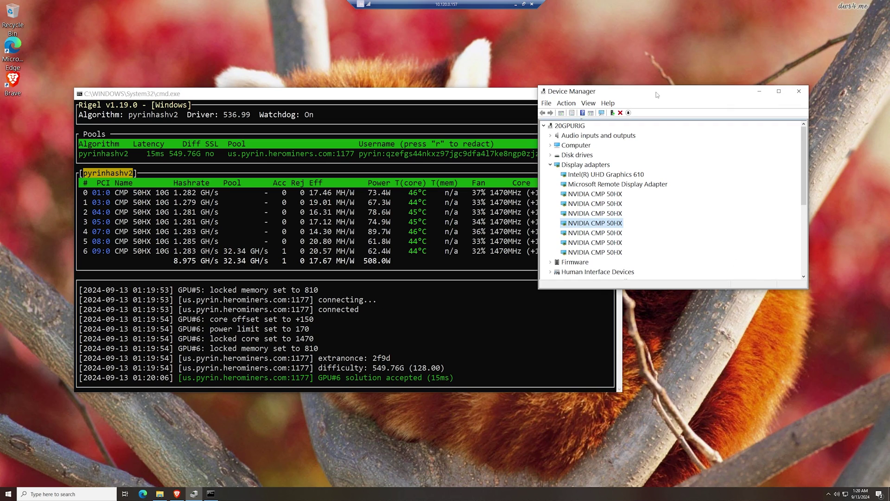
drag(656, 94, 734, 115)
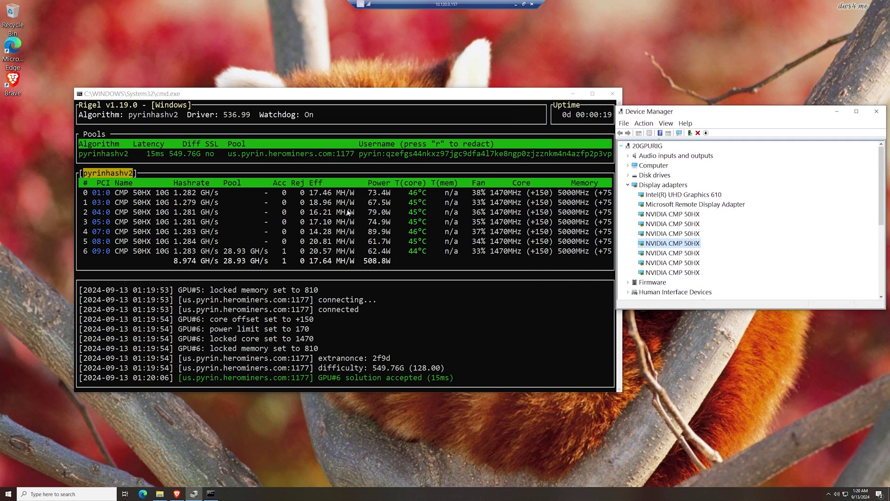
drag(302, 93, 285, 92)
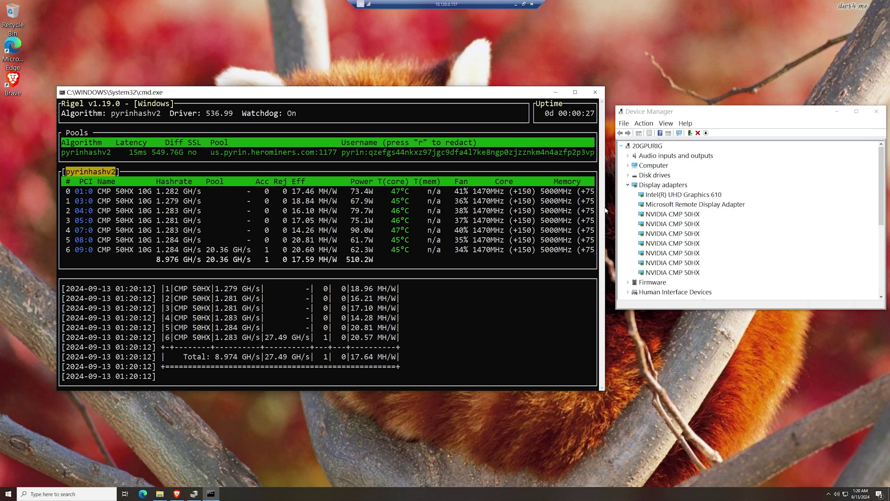
drag(605, 211, 620, 210)
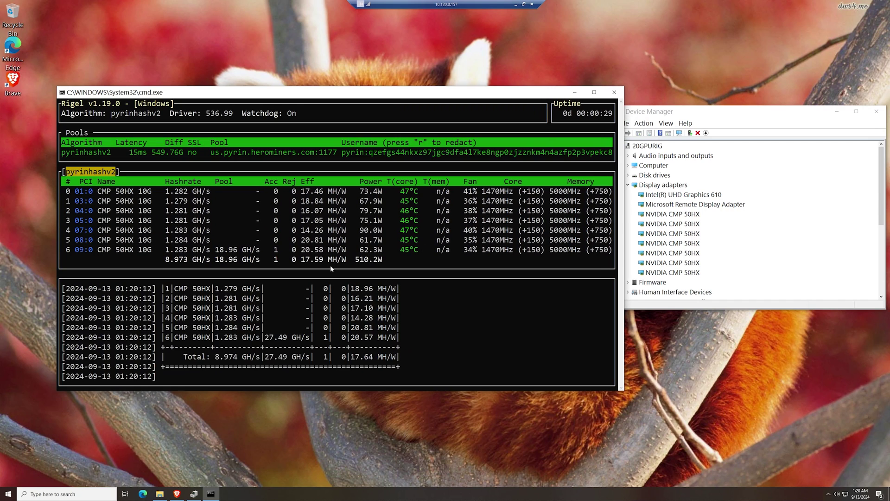
drag(320, 99, 282, 119)
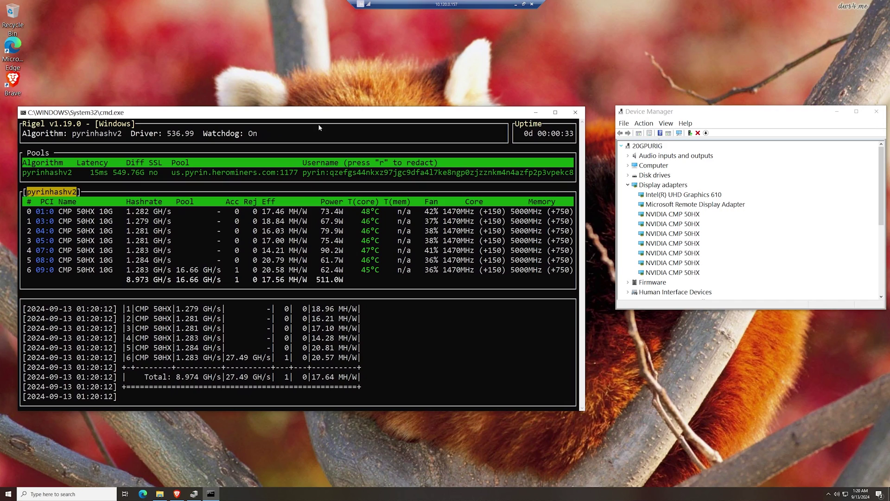
click(225, 433)
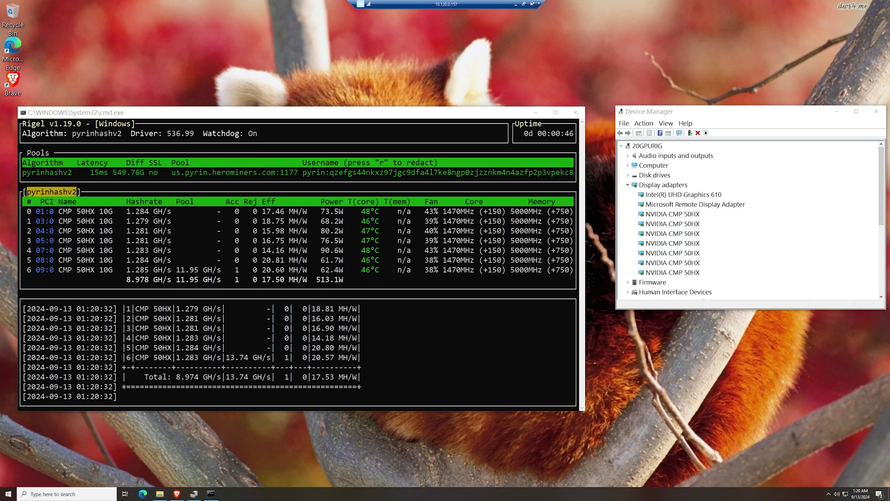
- Minimize the remote session and review the Hive OS RTX 3070 rigs, the GPURISERSR8-02 Rigel console and its overclock settings
click(516, 4)
click(238, 5)
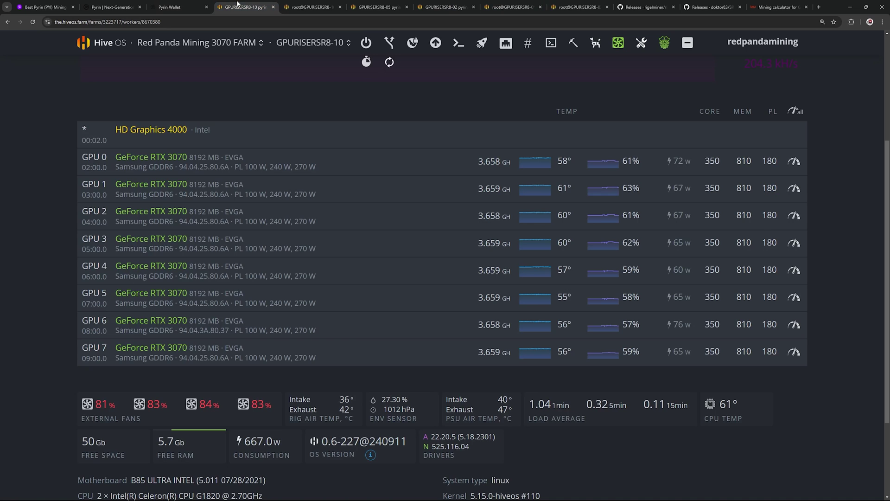
click(313, 7)
click(378, 7)
click(440, 6)
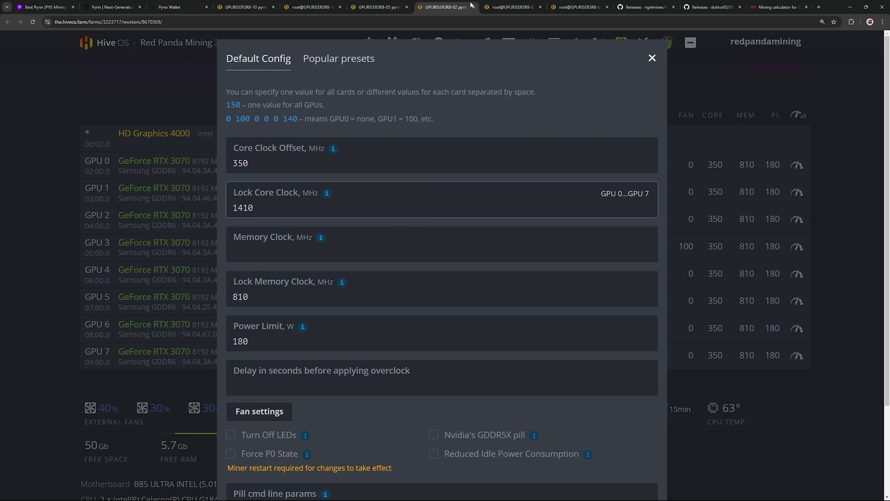
click(511, 7)
key(ctrl+Tab)
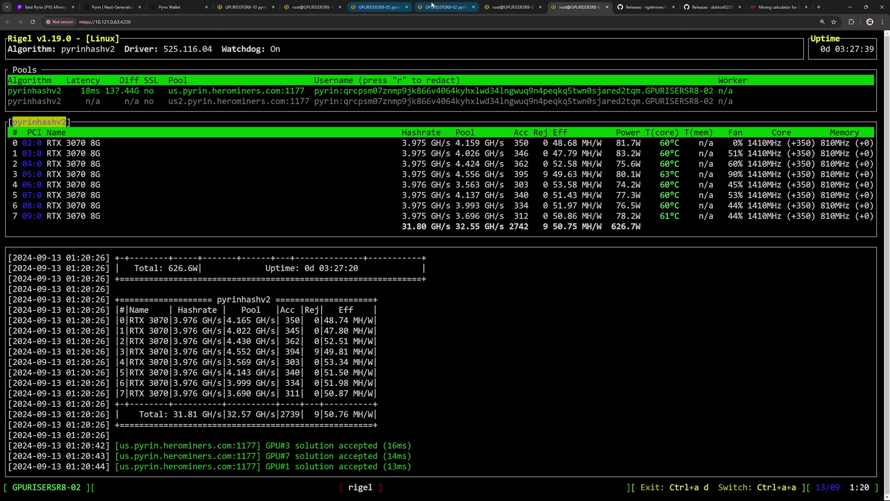
click(440, 5)
click(263, 160)
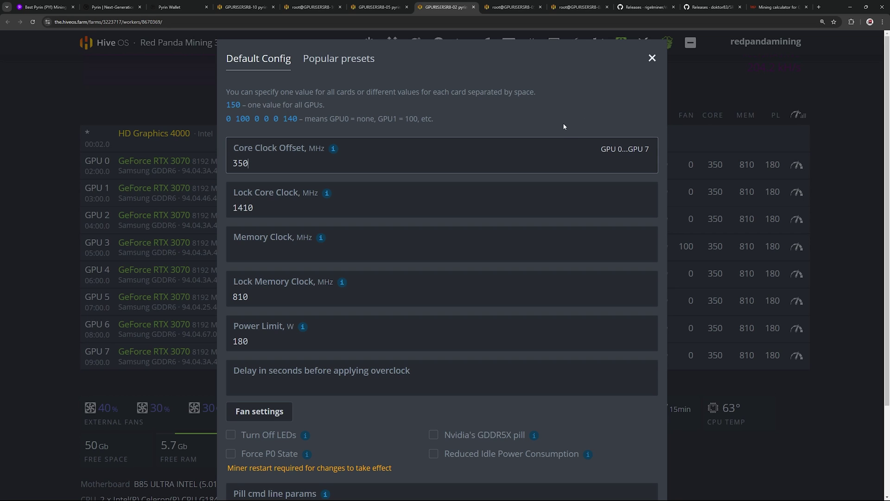
- Switch to the hashrate.no GPU list and review which cards have PYI as the highest-profit coin
click(779, 7)
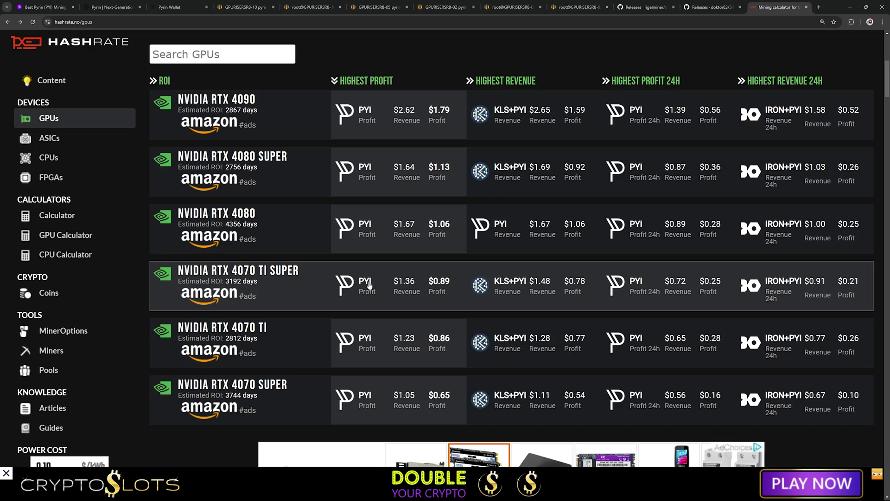
scroll(371, 259, down, 5)
scroll(379, 257, down, 3)
scroll(379, 258, down, 7)
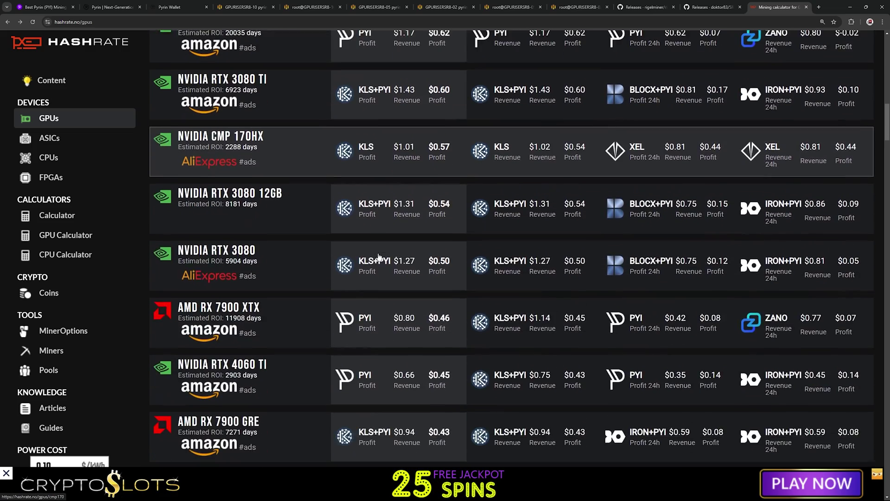
scroll(378, 260, up, 15)
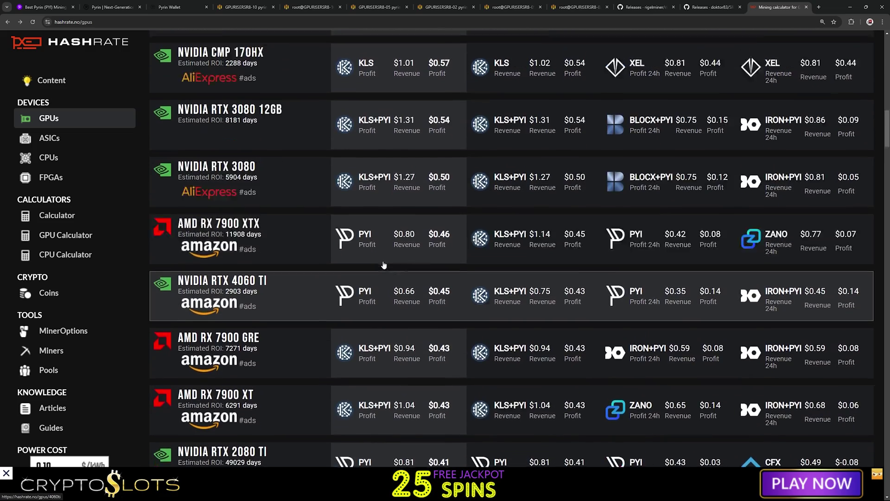
scroll(380, 268, down, 1)
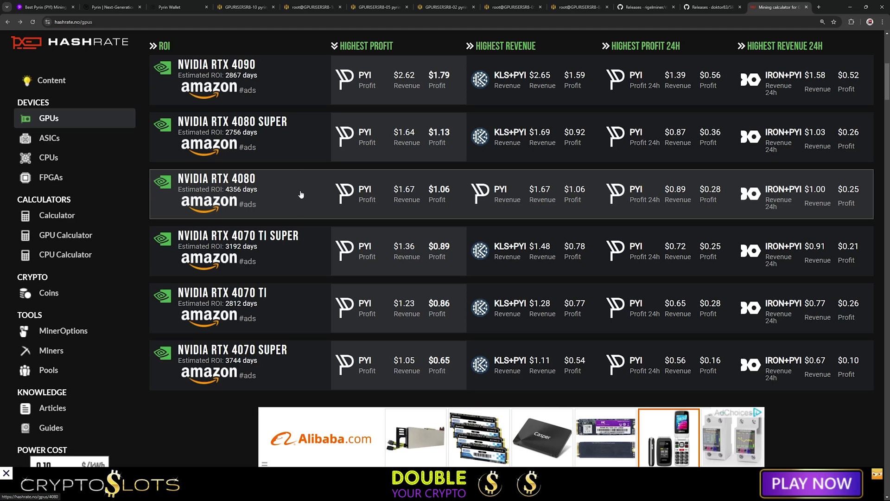
scroll(299, 242, down, 8)
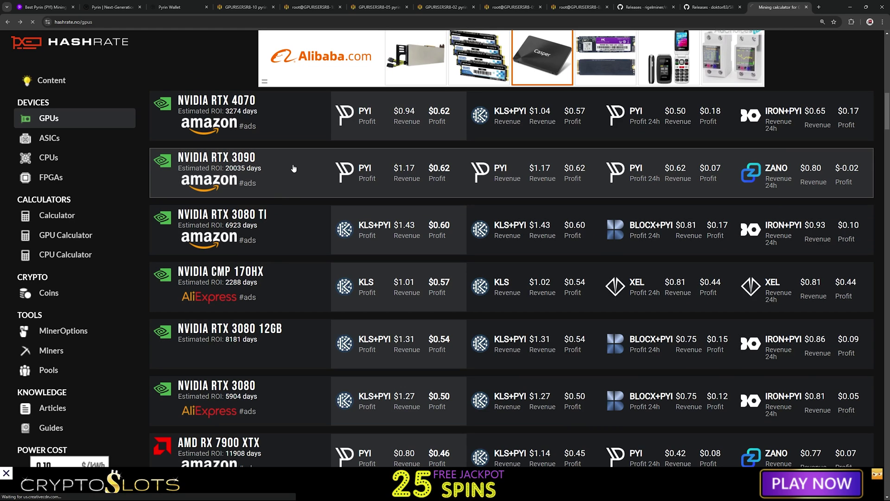
- Open the NVIDIA RTX 3090 page and compare Pyrin's hashrate, power and profit with the other coins
click(292, 171)
scroll(260, 267, down, 4)
scroll(268, 269, down, 1)
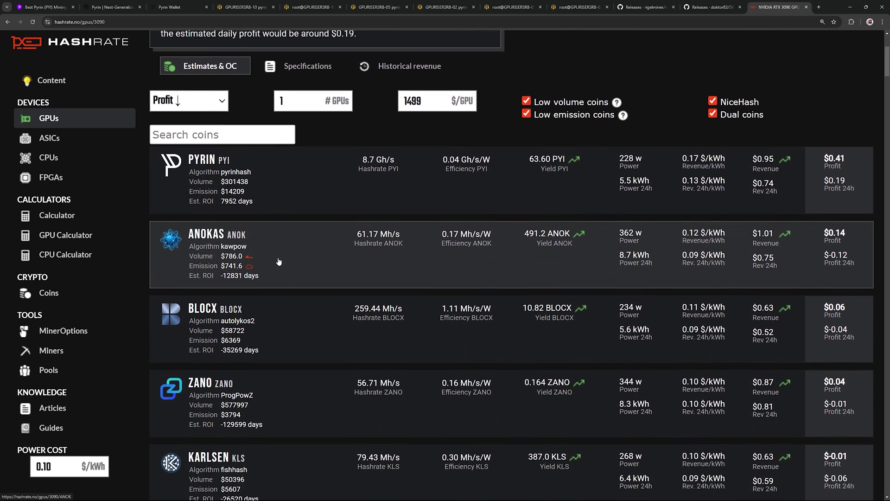
scroll(479, 312, down, 2)
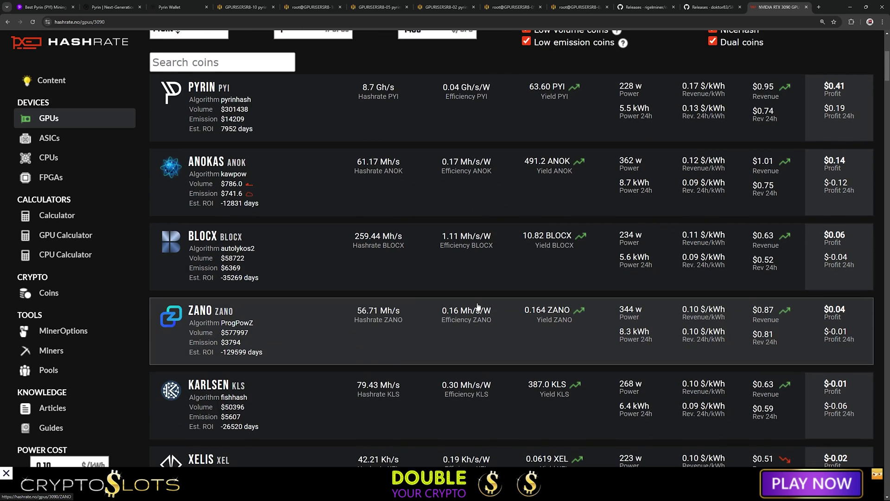
scroll(289, 229, up, 1)
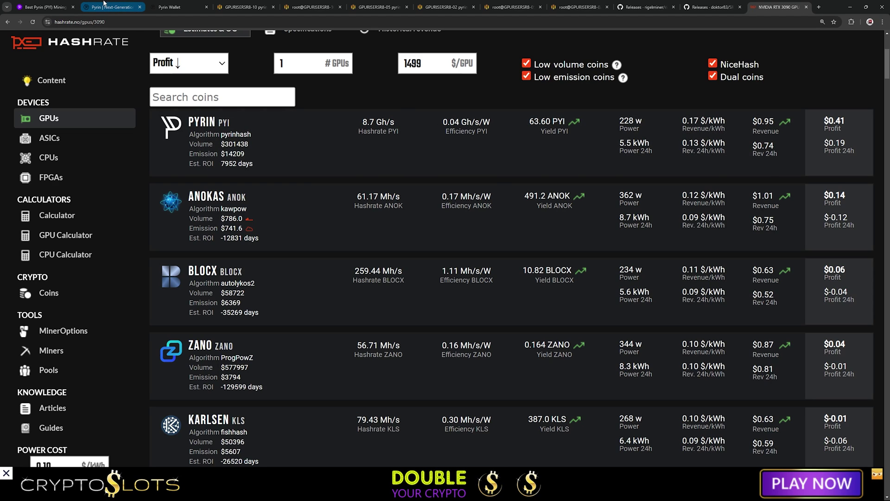
- Switch to the Pyrin HeroMiners pool home page
click(57, 4)
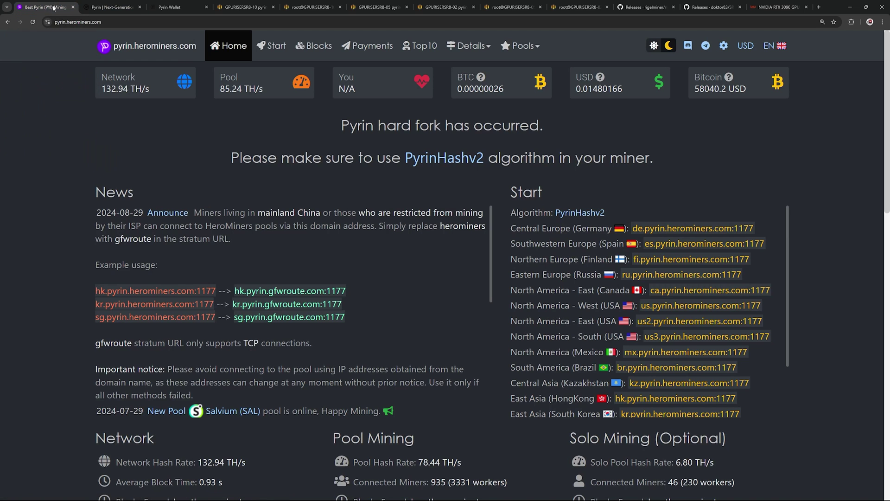